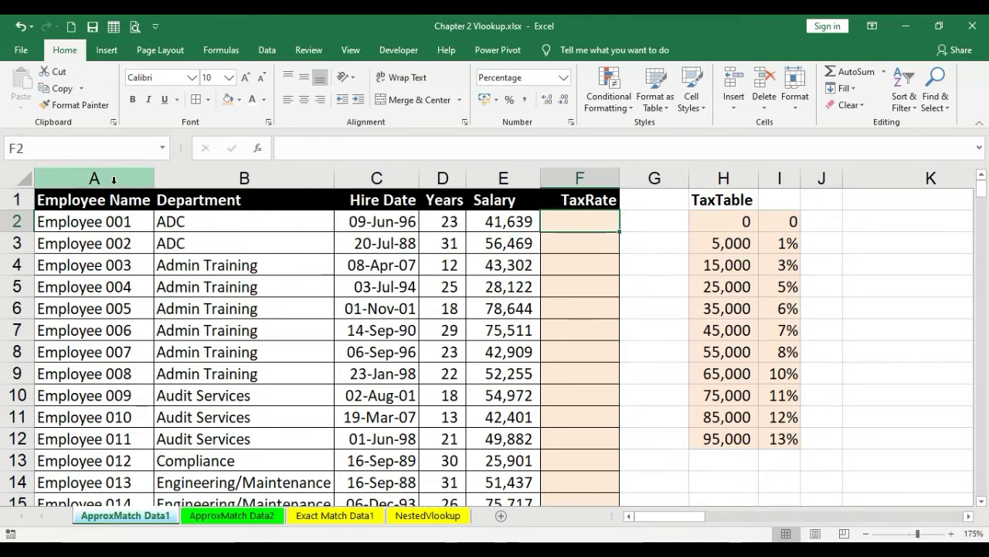
# Step: Examine the Salary column and the TaxTable range H2:I12, comparing the salary in E2 with the 35,000 and 45,000 thresholds
pyautogui.click(490, 219)
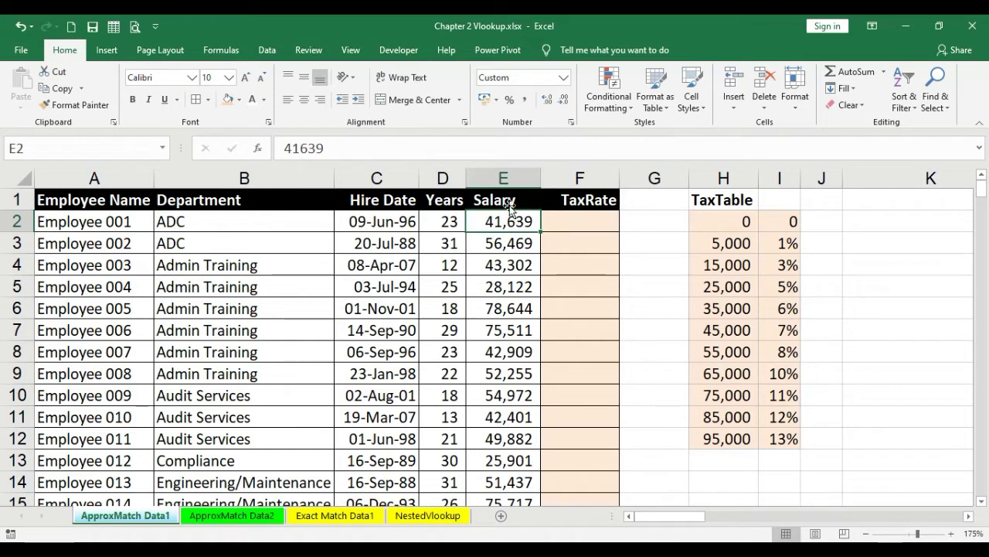
pyautogui.click(509, 178)
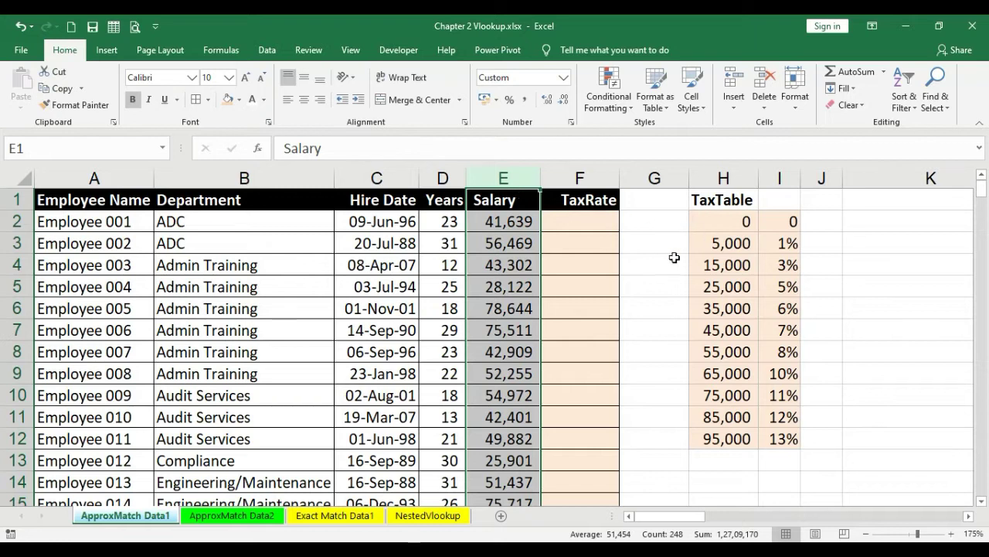
pyautogui.moveTo(718, 221); pyautogui.dragTo(778, 437)
pyautogui.click(852, 348)
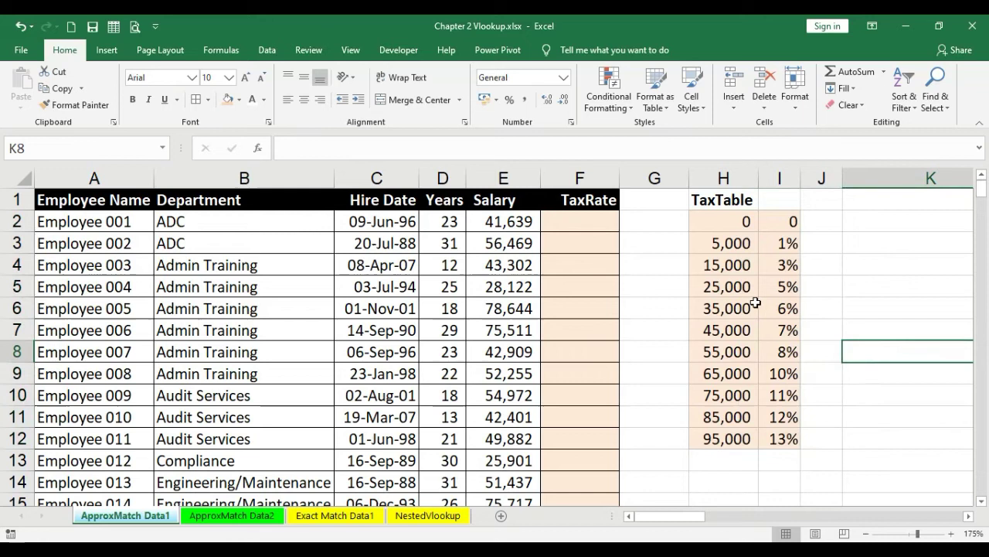
pyautogui.click(587, 227)
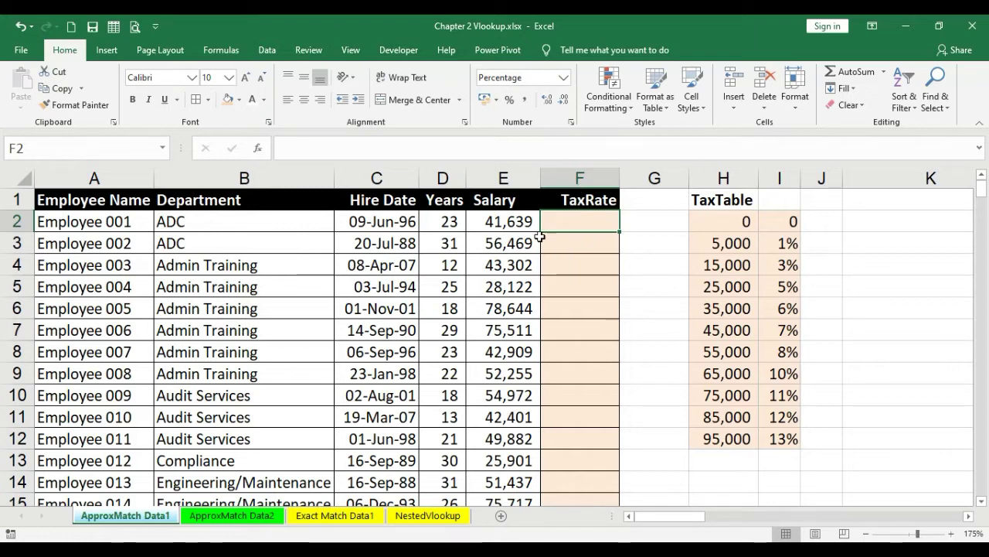
pyautogui.click(512, 225)
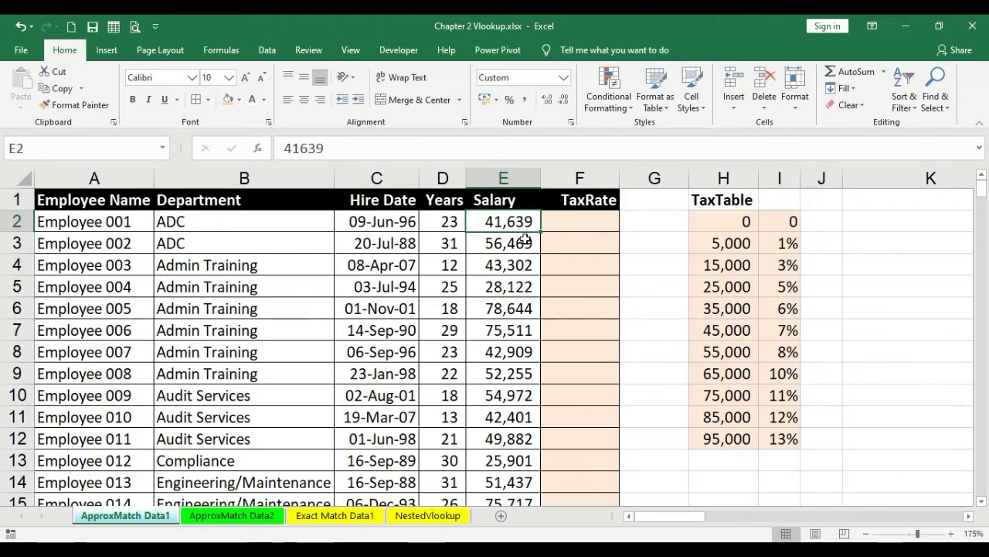
pyautogui.moveTo(728, 223); pyautogui.dragTo(786, 449)
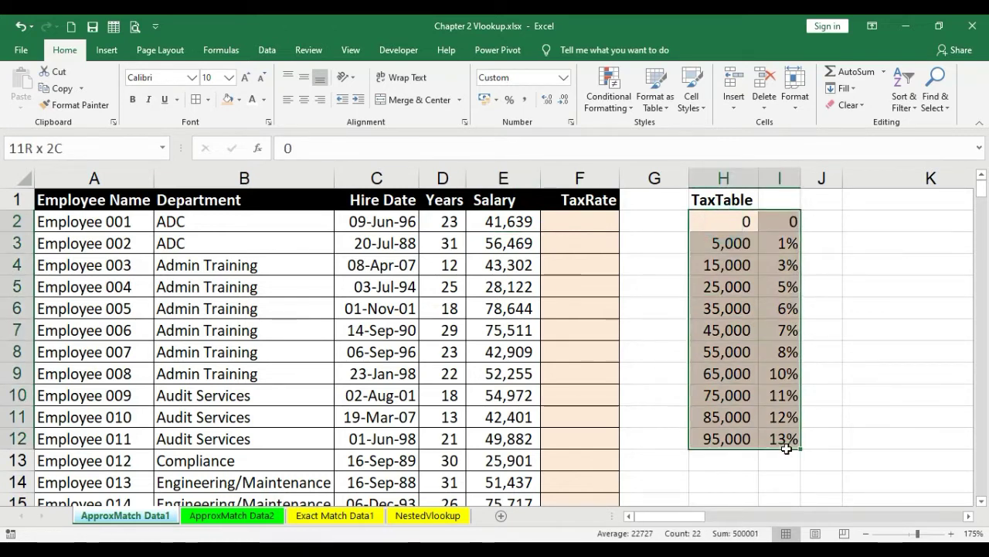
pyautogui.click(497, 224)
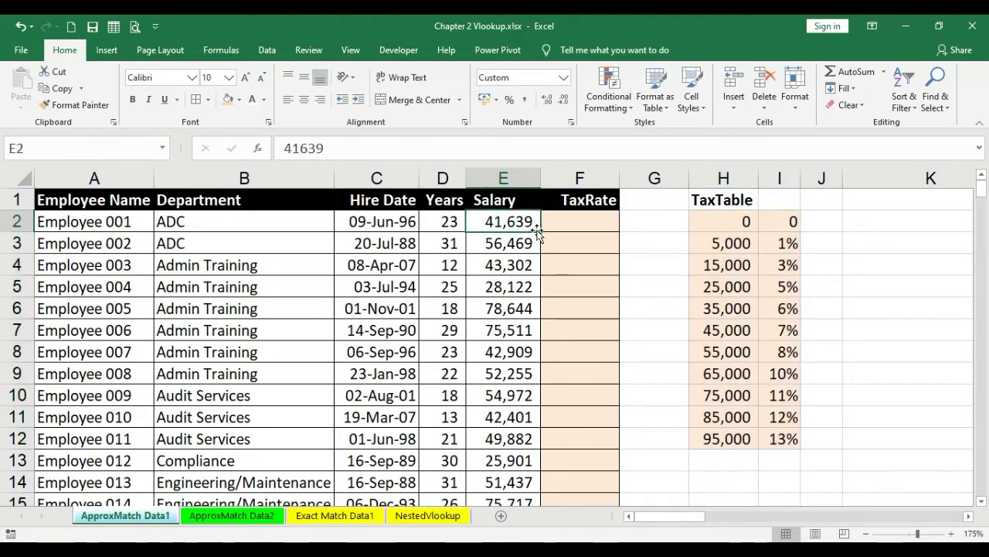
pyautogui.moveTo(727, 309); pyautogui.dragTo(725, 331)
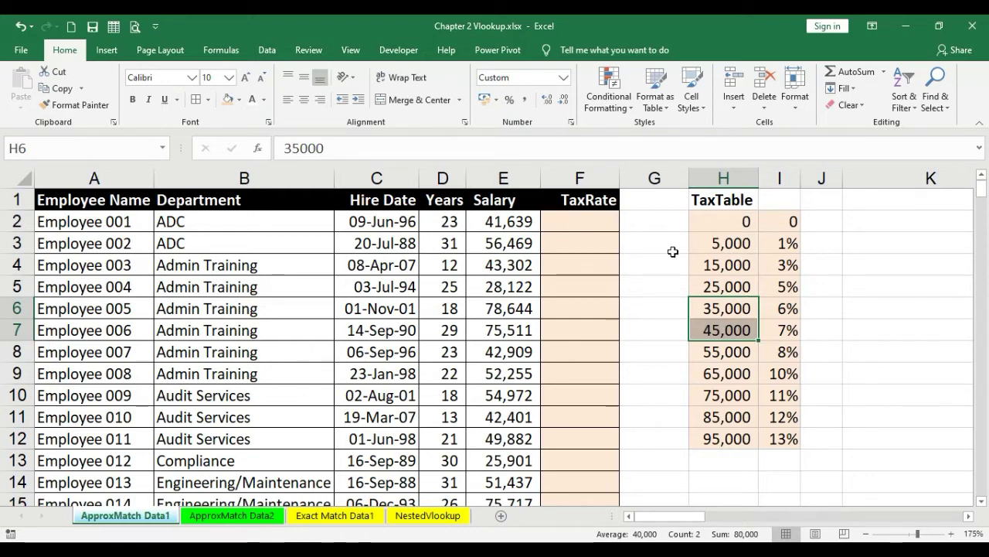
pyautogui.moveTo(728, 310); pyautogui.dragTo(732, 329)
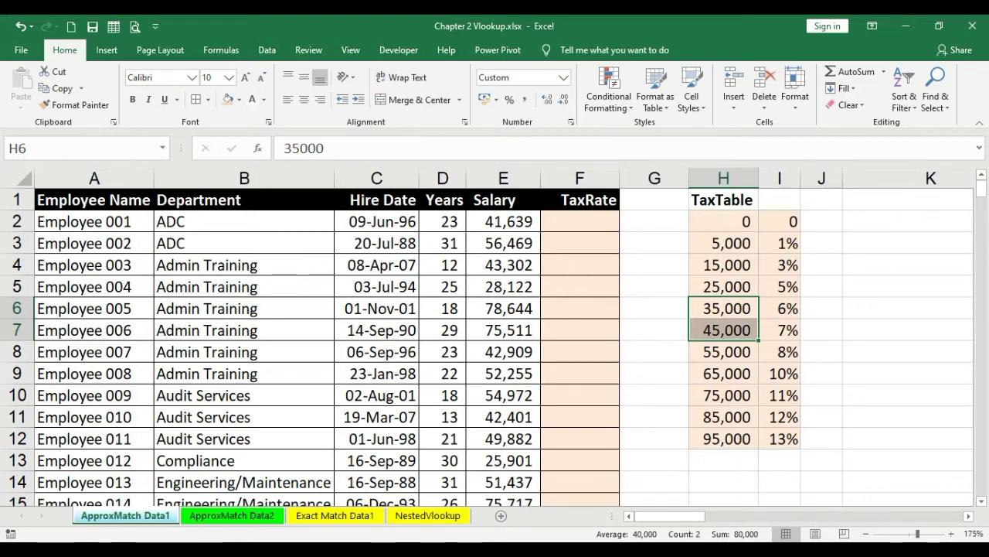
# Step: Enter the approximate-match formula =VLOOKUP(E2,TaxTable,2,TRUE) in the first TaxRate cell, F2
pyautogui.click(601, 221)
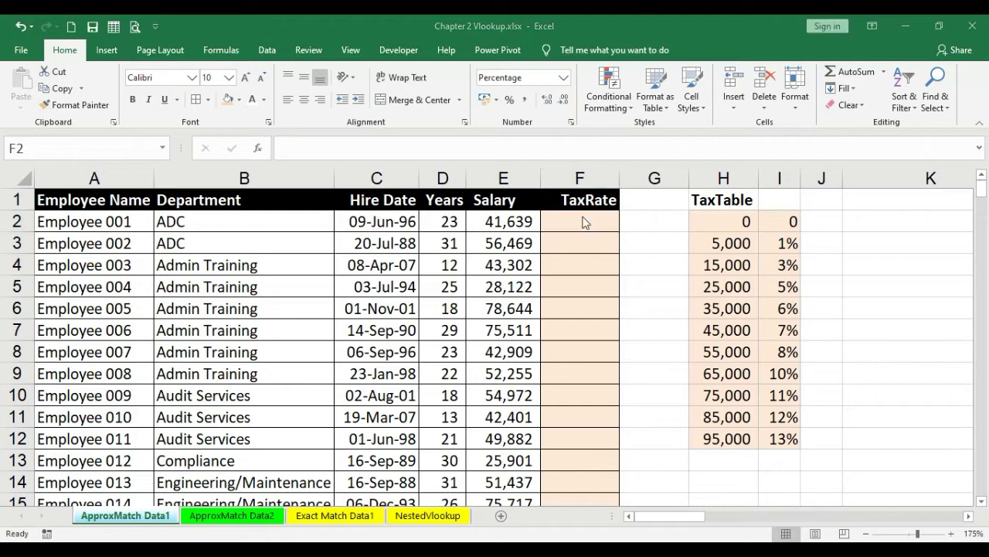
pyautogui.click(583, 217)
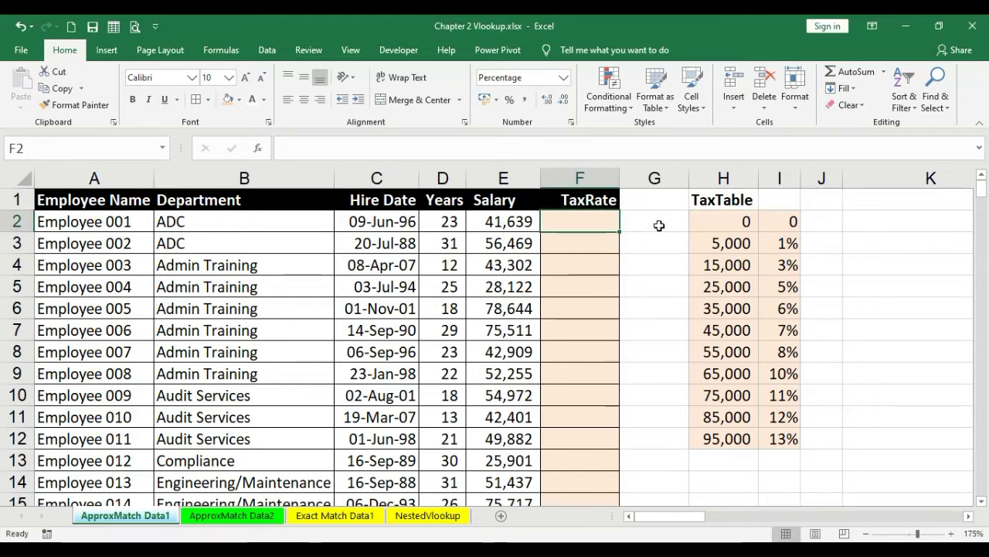
pyautogui.write('=vlooku')
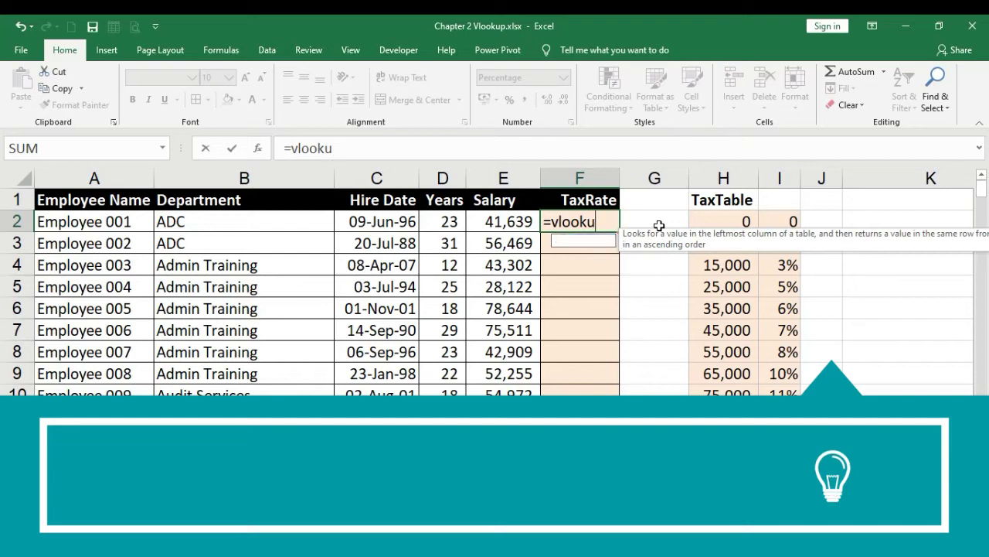
pyautogui.write('p(')
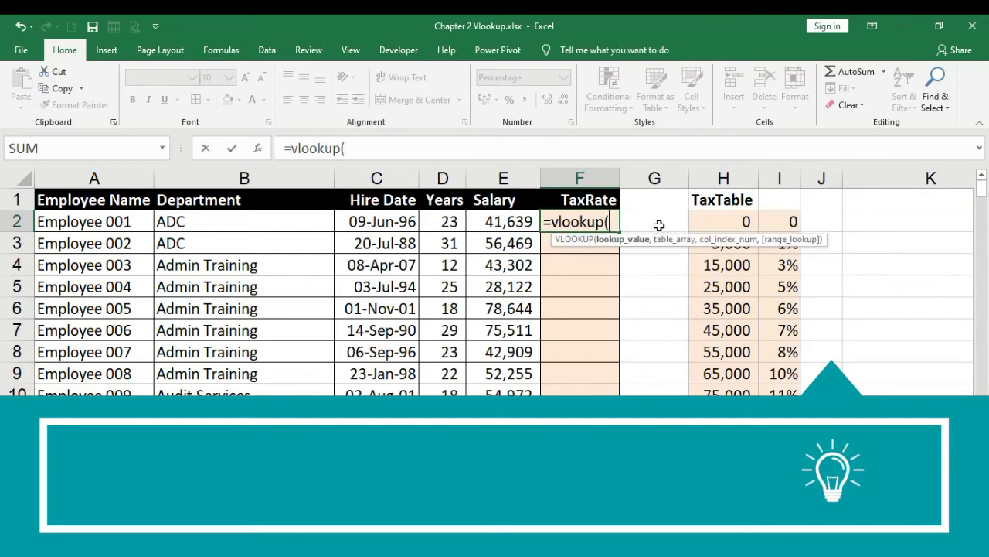
pyautogui.click(515, 224)
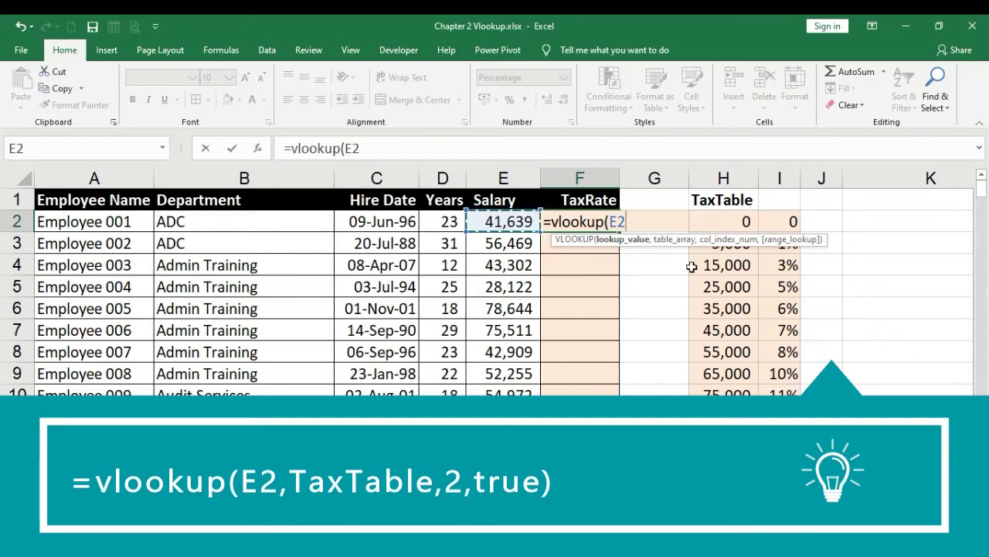
pyautogui.write(',')
pyautogui.moveTo(716, 225); pyautogui.dragTo(783, 422)
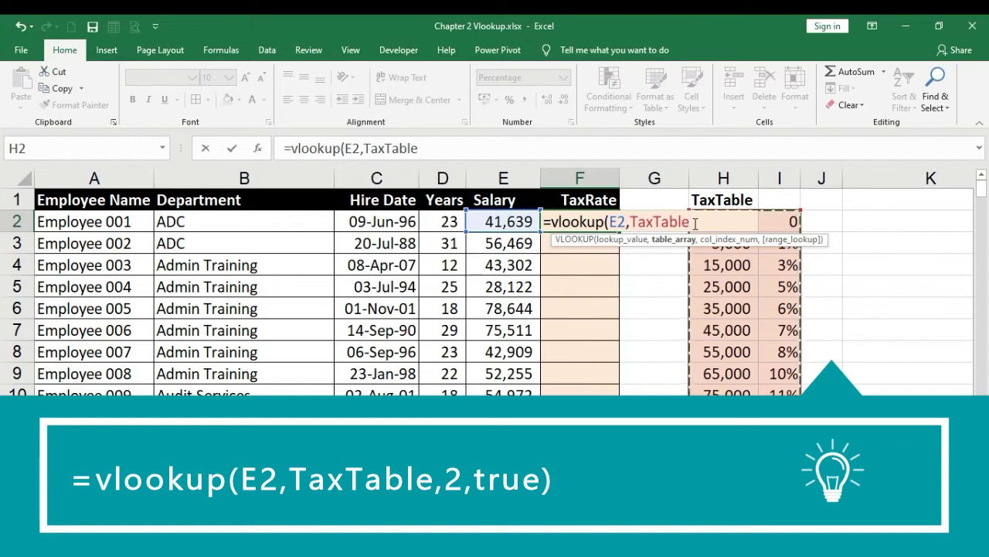
pyautogui.write(',')
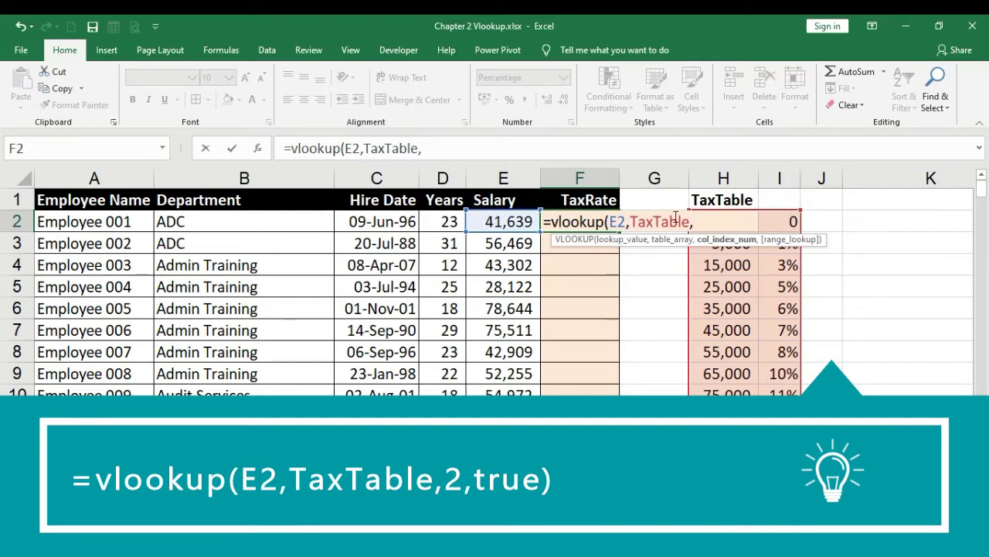
pyautogui.write('2,')
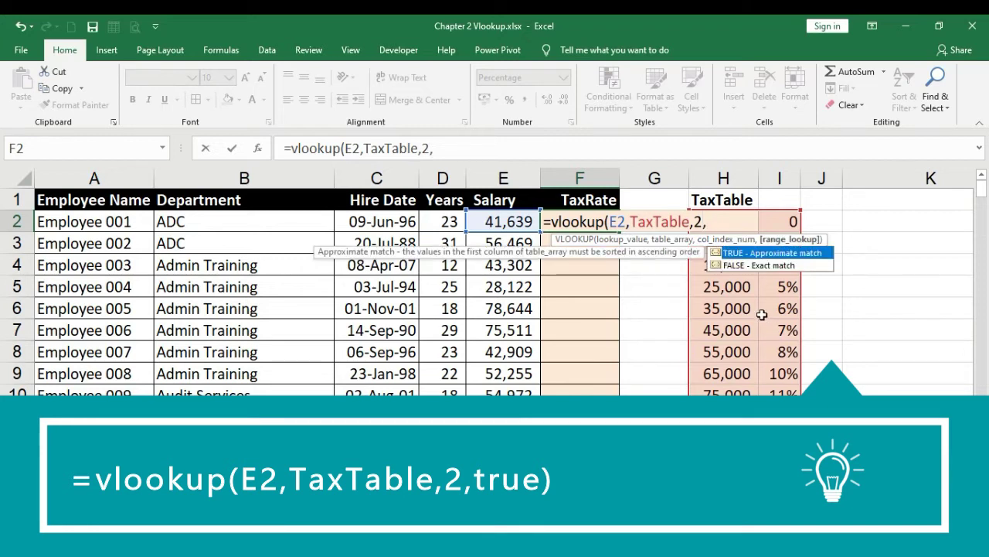
pyautogui.doubleClick(779, 254)
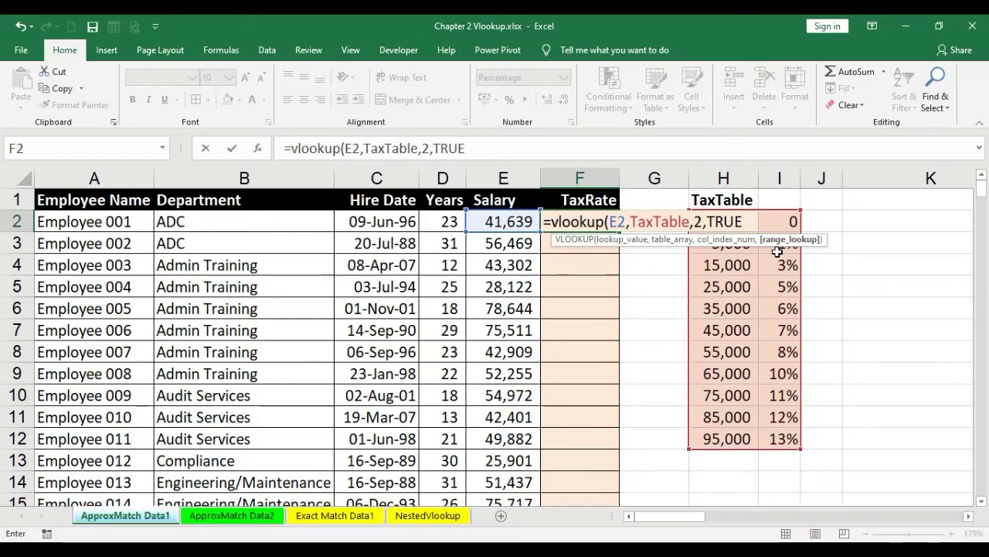
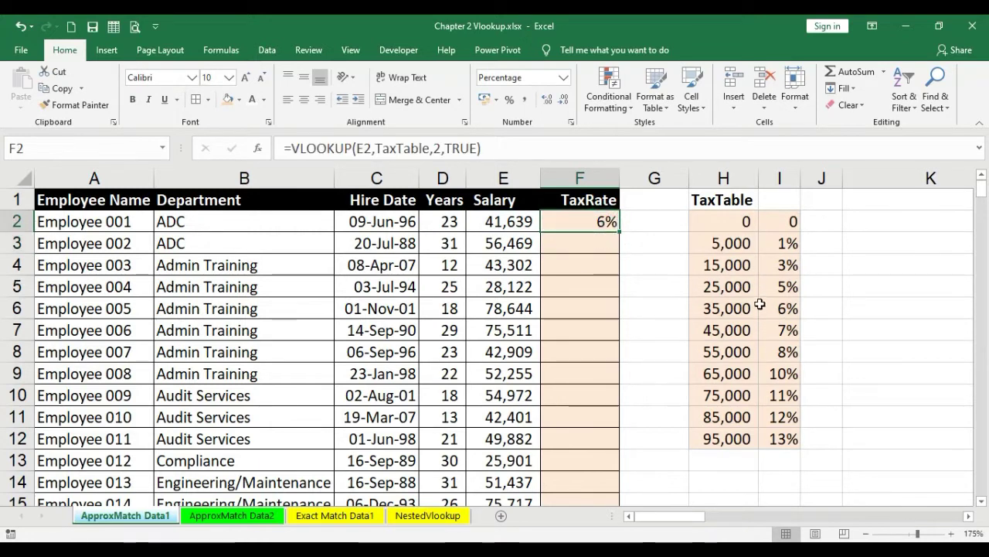
# Step: Check the F2 tax rate and its formula against the salary in E2 and the matching TaxTable bracket in rows 6 and 7
pyautogui.click(509, 227)
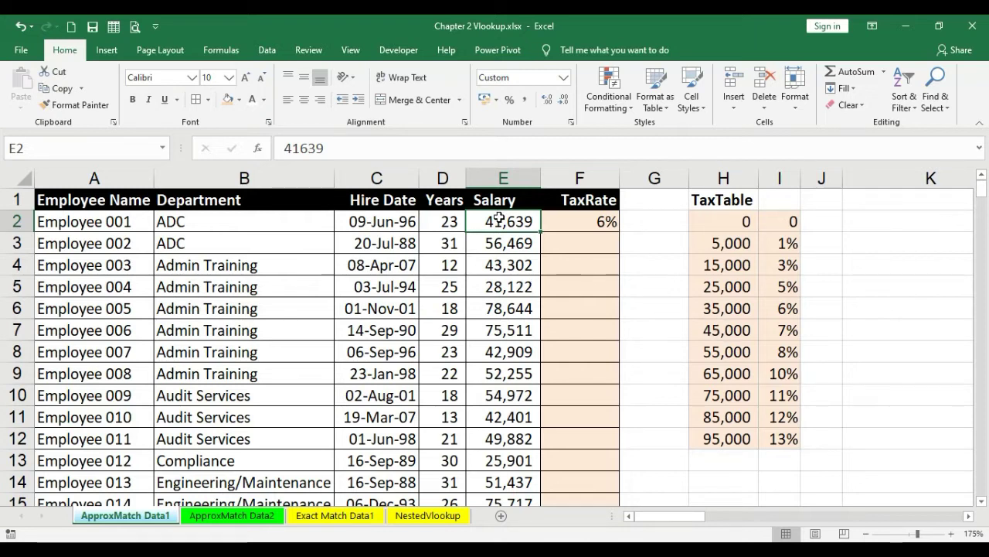
pyautogui.moveTo(725, 304); pyautogui.dragTo(732, 330)
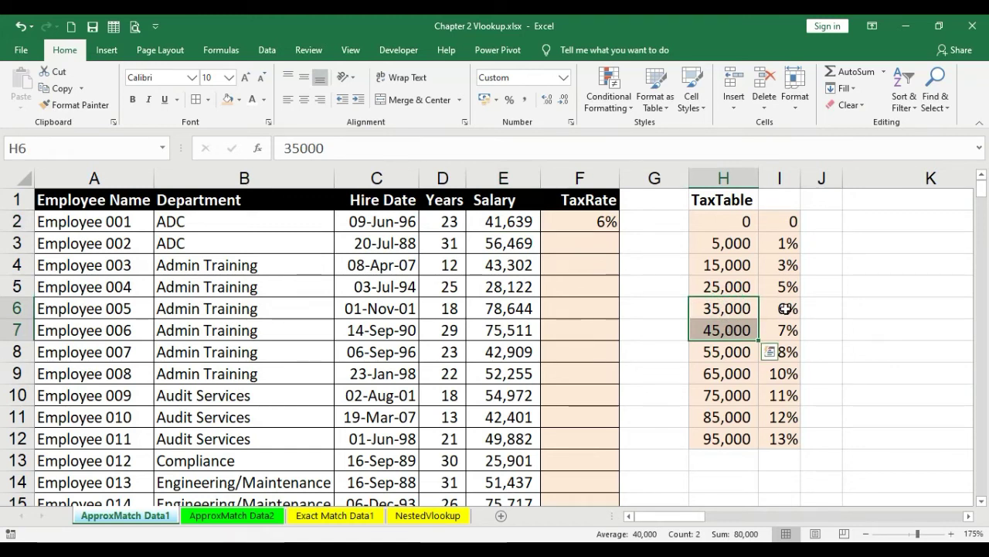
pyautogui.click(784, 309)
pyautogui.click(602, 224)
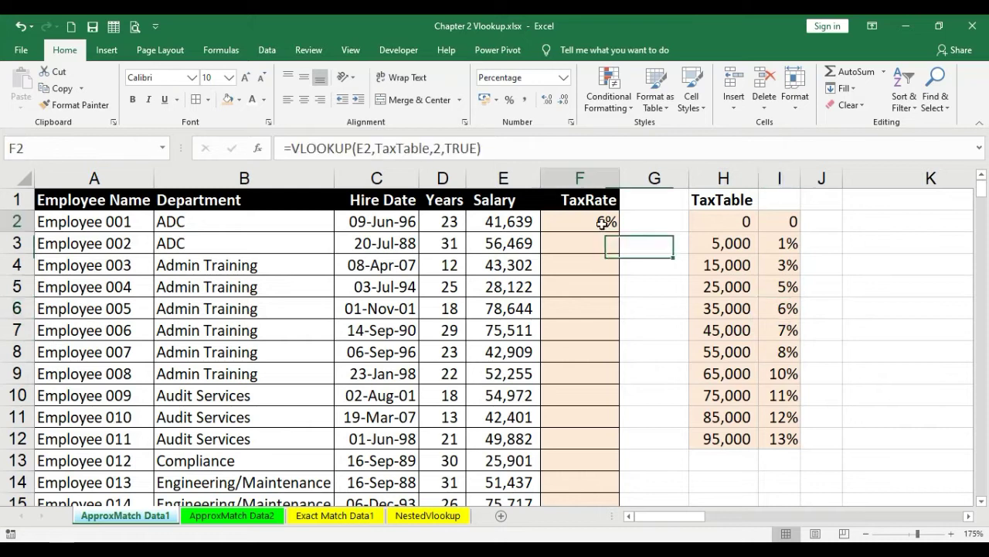
pyautogui.doubleClick(602, 224)
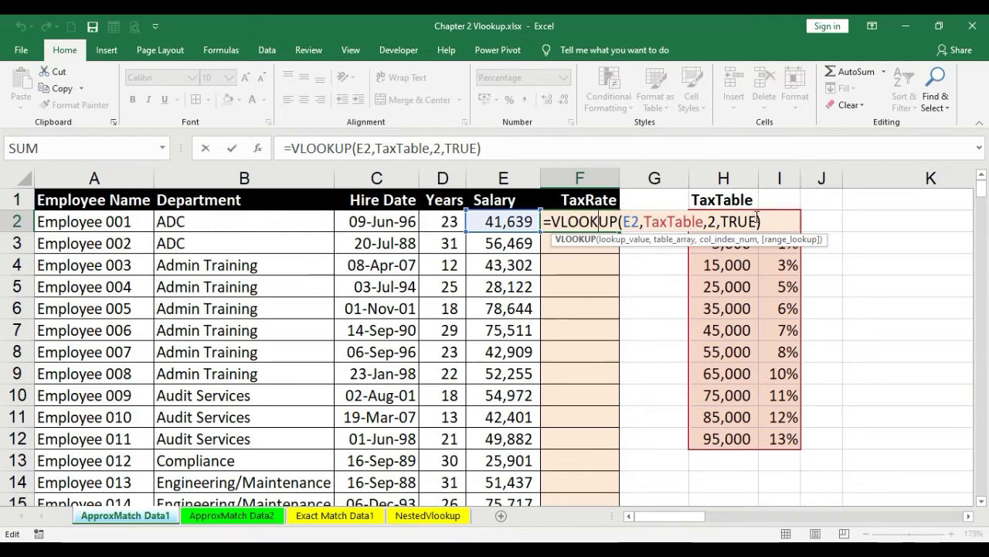
pyautogui.press('Return')
pyautogui.click(609, 223)
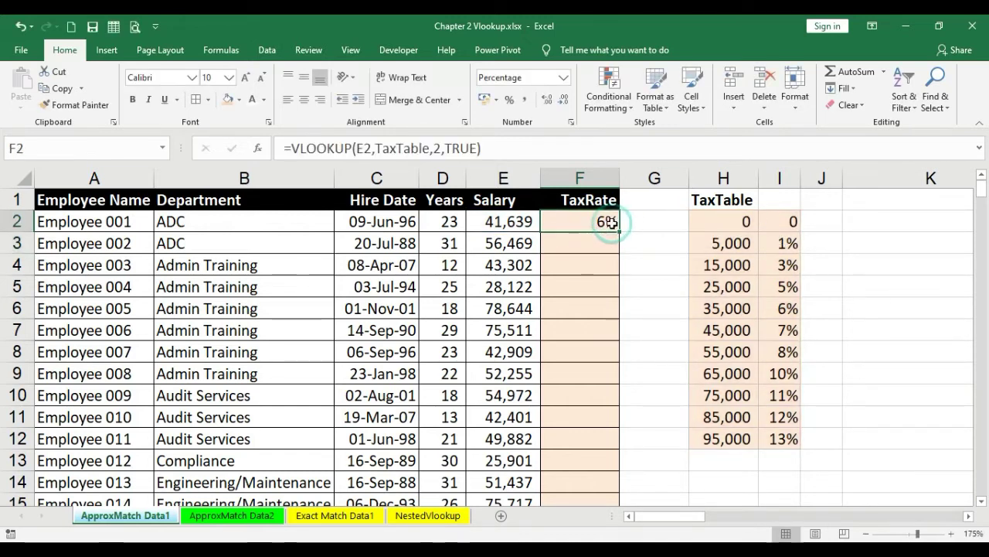
pyautogui.hotkey('ctrl', 'shift', 'pagedown')
pyautogui.hotkey('ctrl', 'shift', 'pagedown')
pyautogui.hotkey('ctrl', 'shift', 'pagedown')
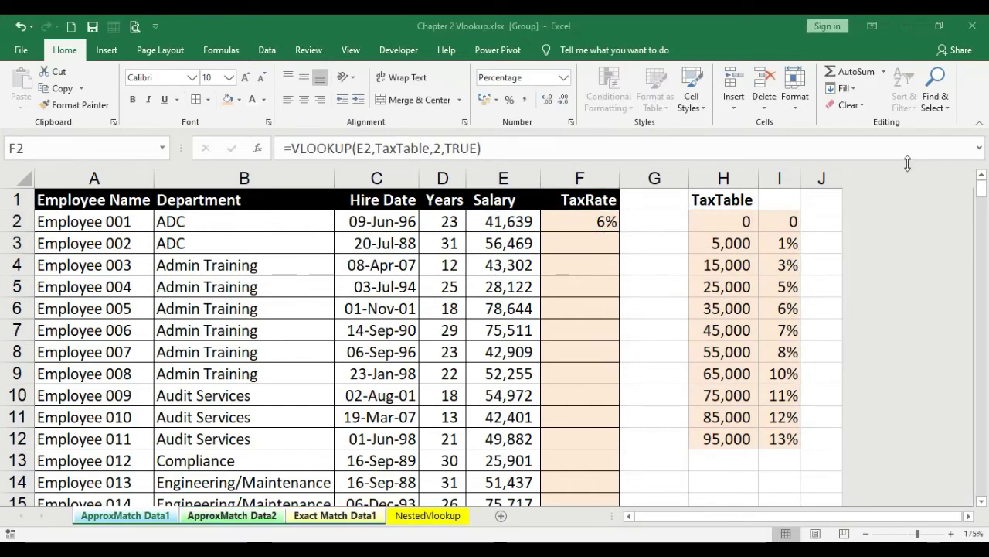
# Step: Fill the VLOOKUP formula in F2 down the TaxRate column through row 248 for all employees
pyautogui.click(596, 218)
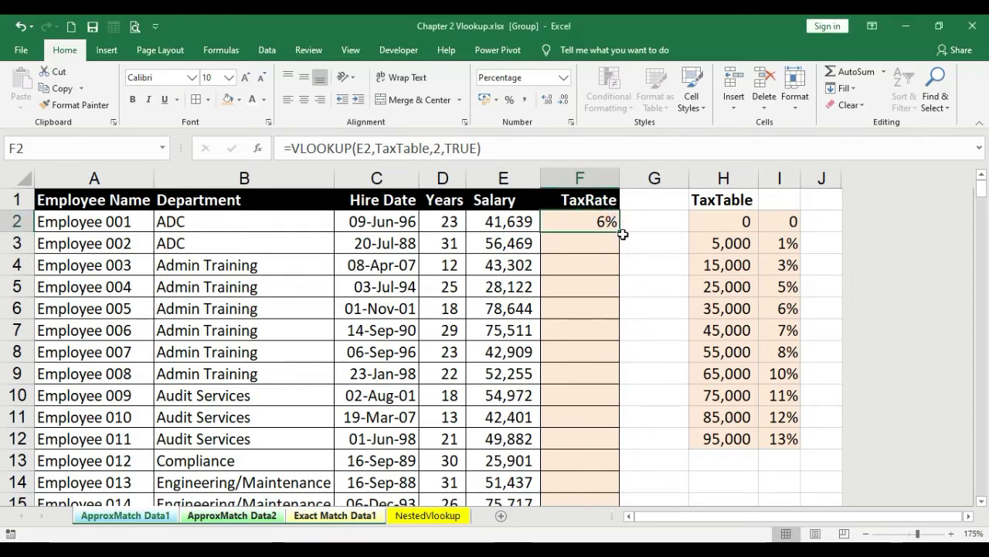
pyautogui.doubleClick(623, 233)
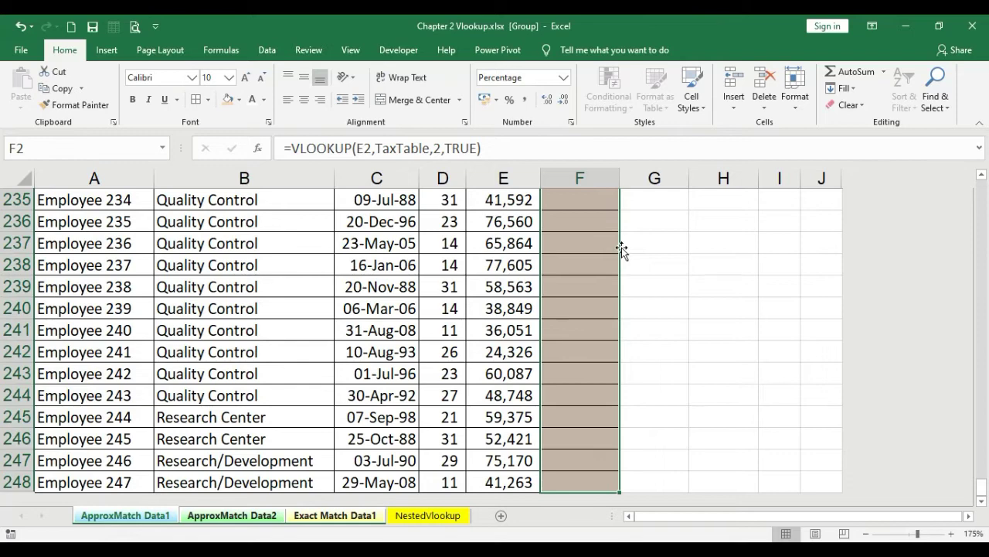
pyautogui.hotkey('ctrl', 'd')
pyautogui.scroll(20, 621, 260)
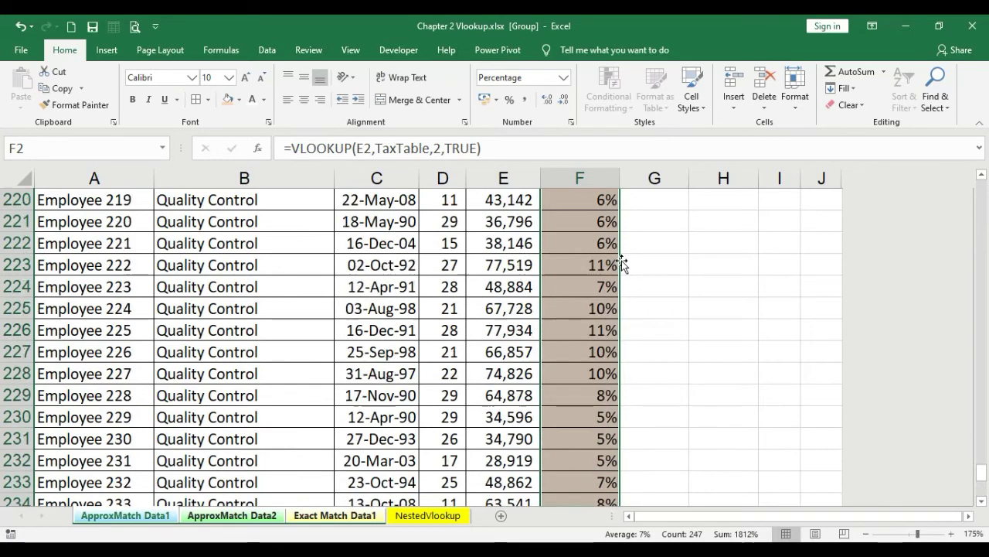
pyautogui.scroll(20, 621, 261)
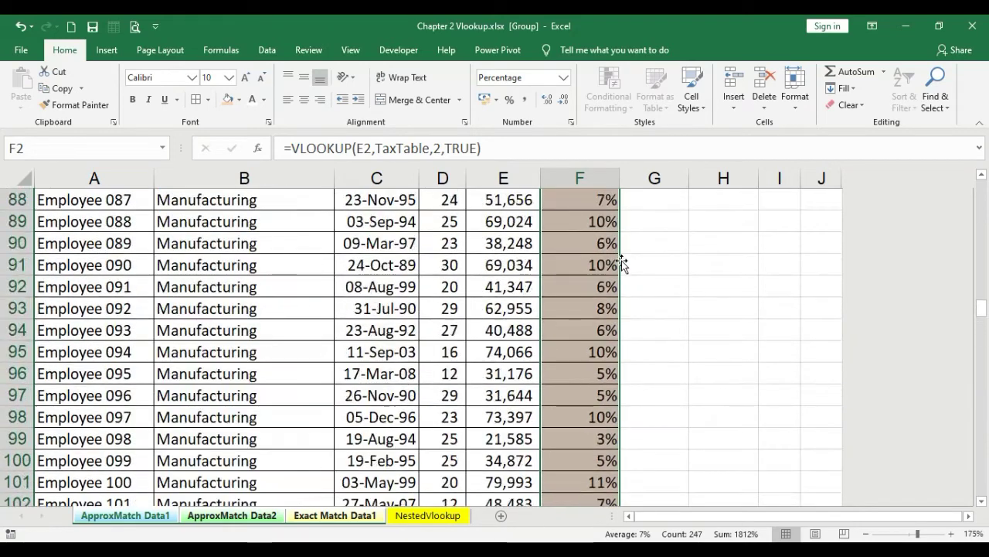
pyautogui.scroll(4, 622, 261)
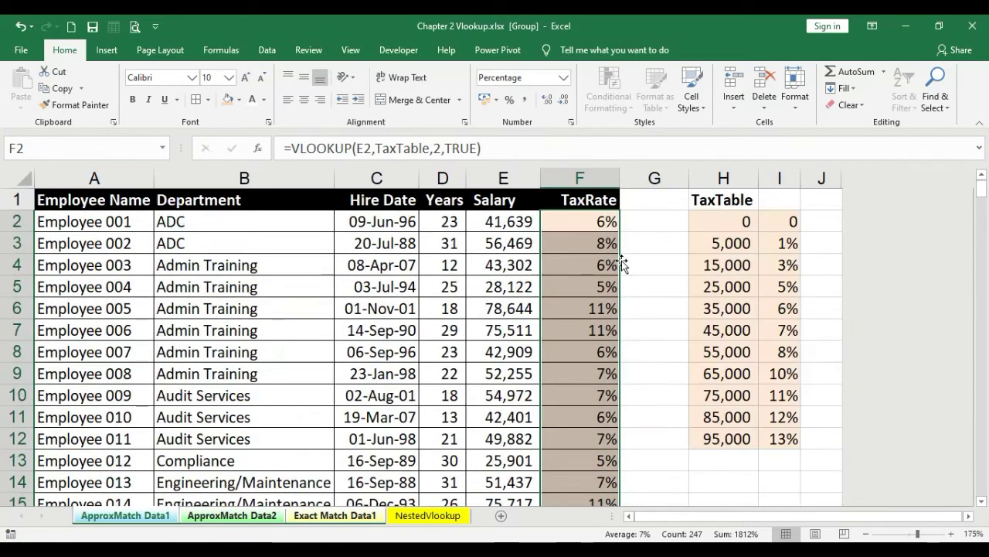
# Step: Review the start of the TaxTable, the F2 formula and the filled TaxRate values
pyautogui.click(746, 282)
pyautogui.click(702, 204)
pyautogui.click(706, 225)
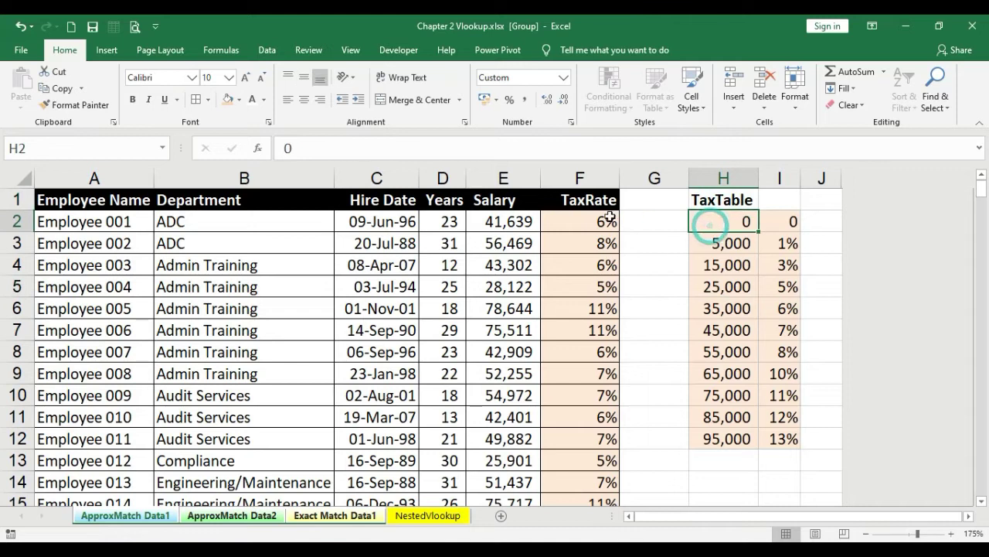
pyautogui.click(603, 221)
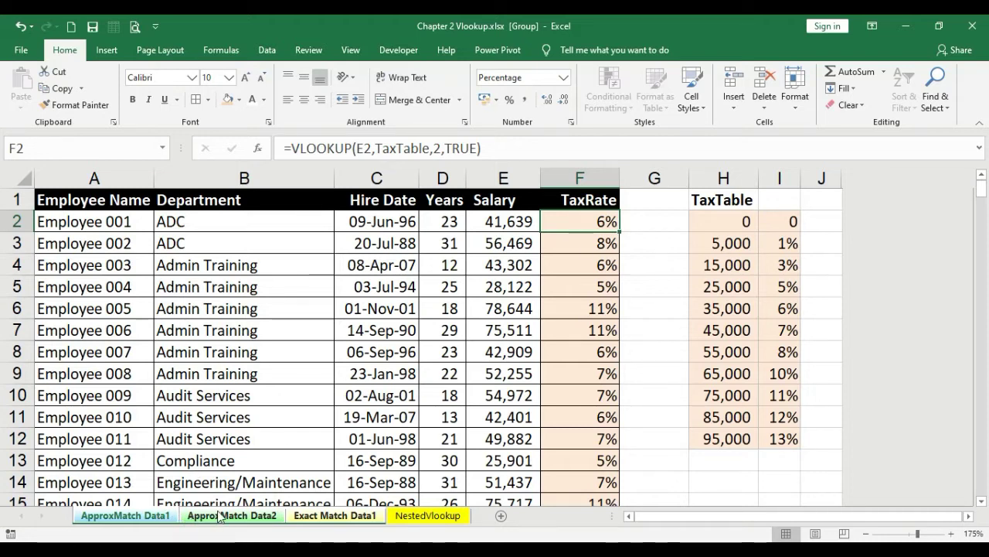
pyautogui.scroll(-2, 516, 273)
pyautogui.scroll(2, 515, 274)
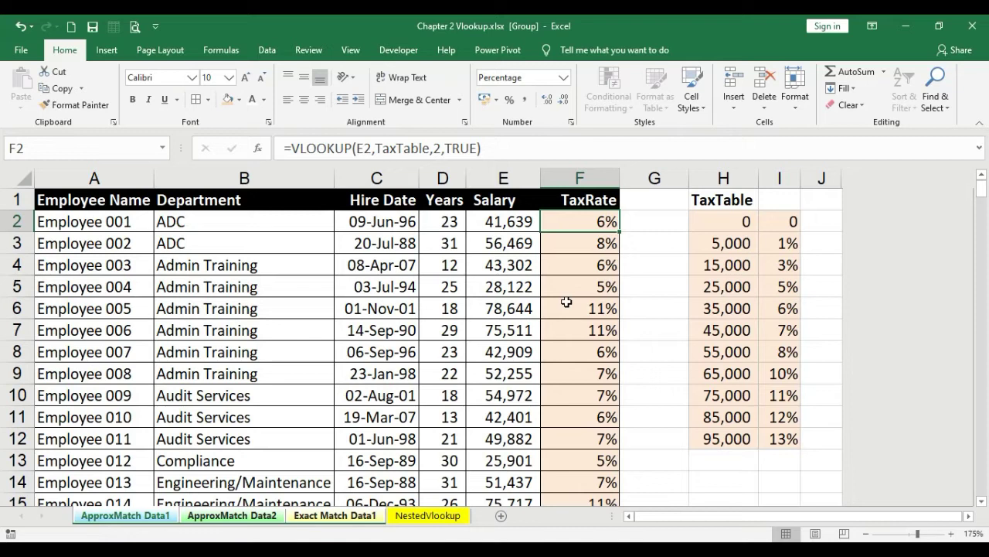
# Step: Switch to the ApproxMatch Data2 sheet and select its Salary column
pyautogui.click(234, 516)
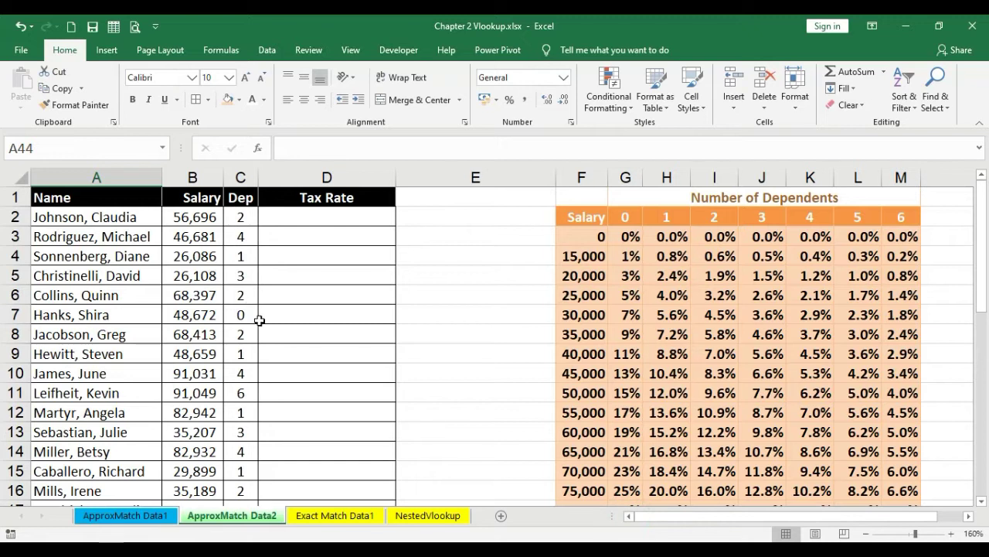
pyautogui.click(199, 173)
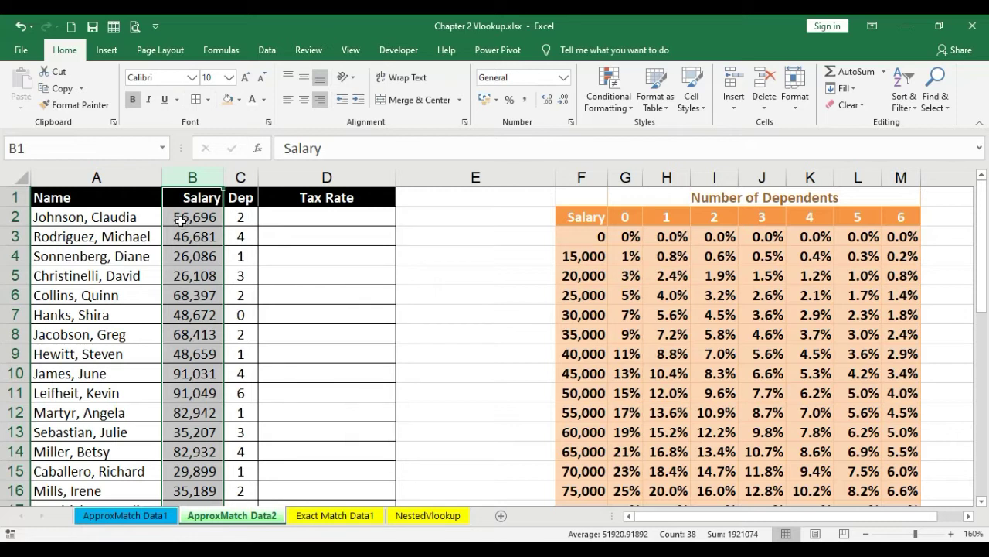
# Step: Examine the Salary and Dep columns alongside the tax table's salary brackets in column F and its dependents headers in row 2
pyautogui.click(197, 217)
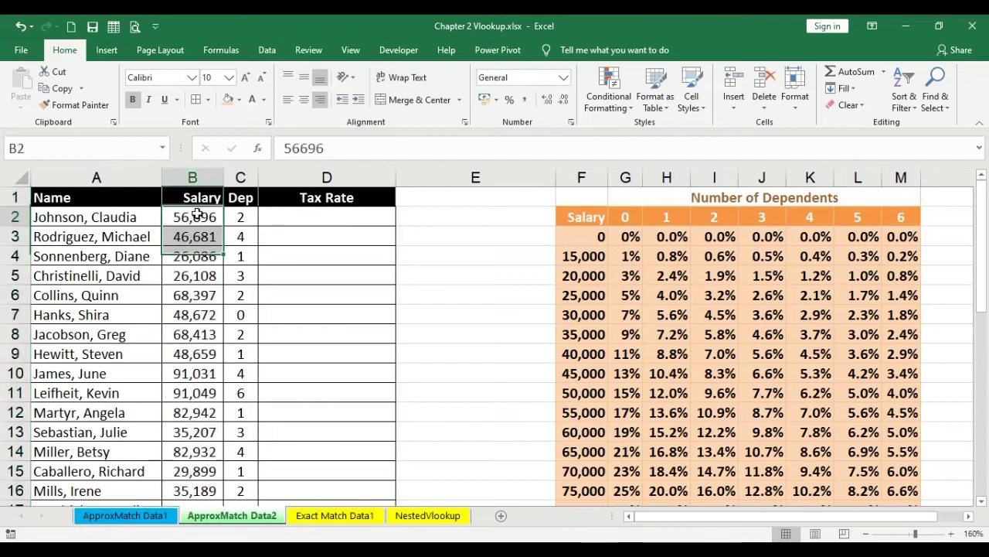
pyautogui.click(246, 176)
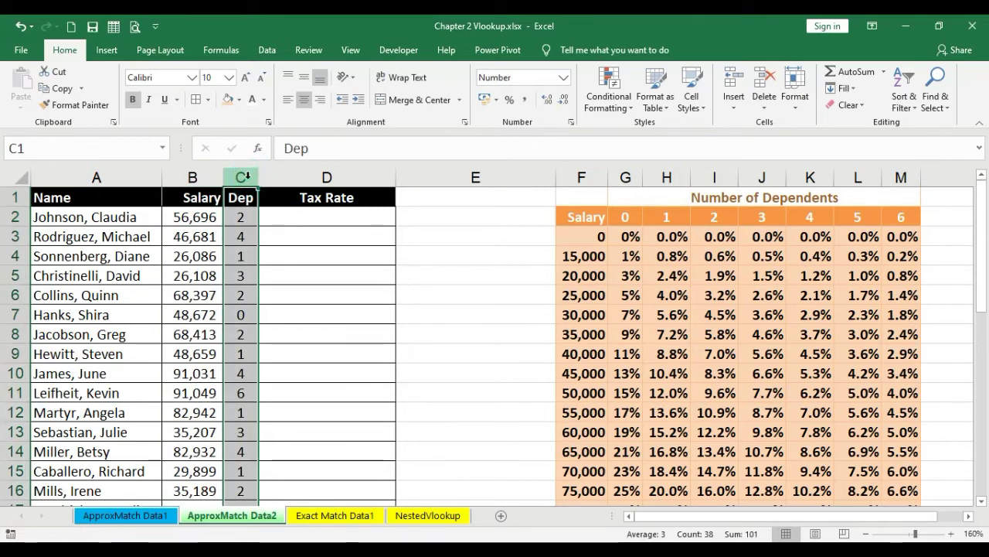
pyautogui.click(246, 194)
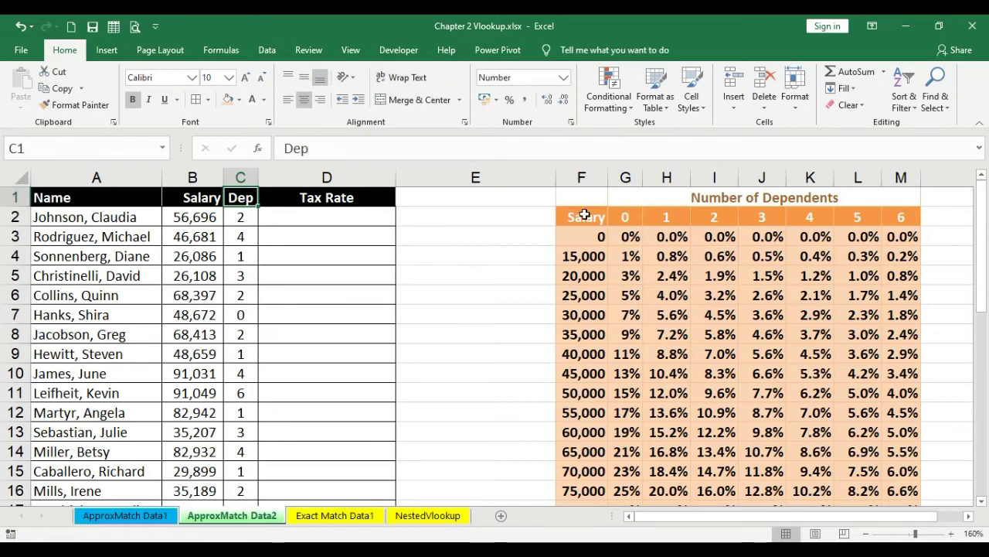
pyautogui.moveTo(629, 216); pyautogui.dragTo(885, 215)
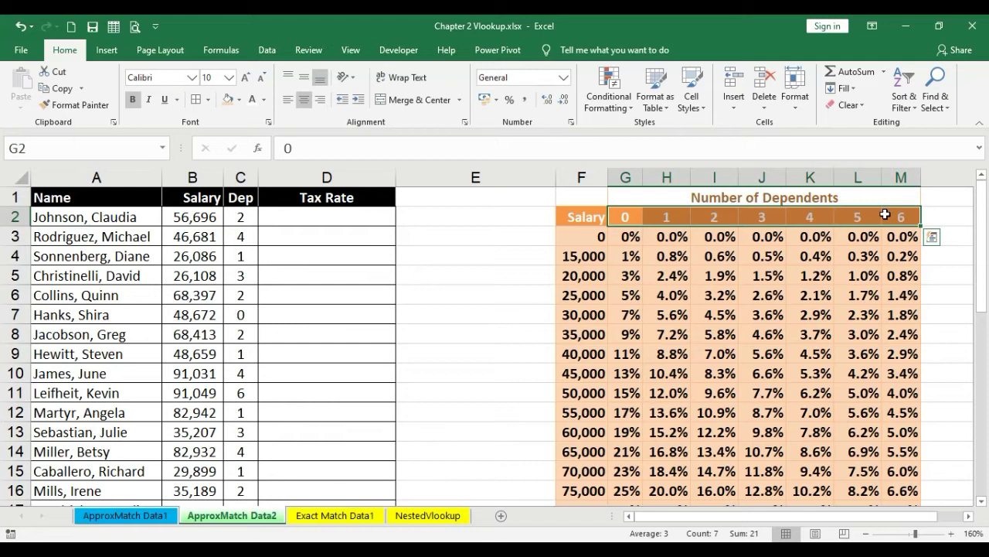
pyautogui.press('Left')
pyautogui.hotkey('ctrl', 'shift', 'Down')
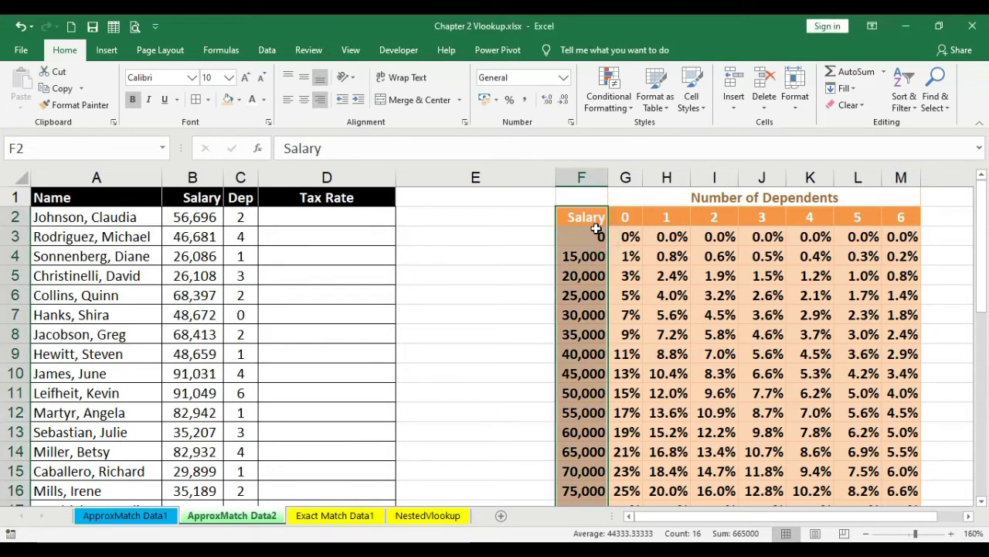
pyautogui.moveTo(589, 218); pyautogui.dragTo(586, 496)
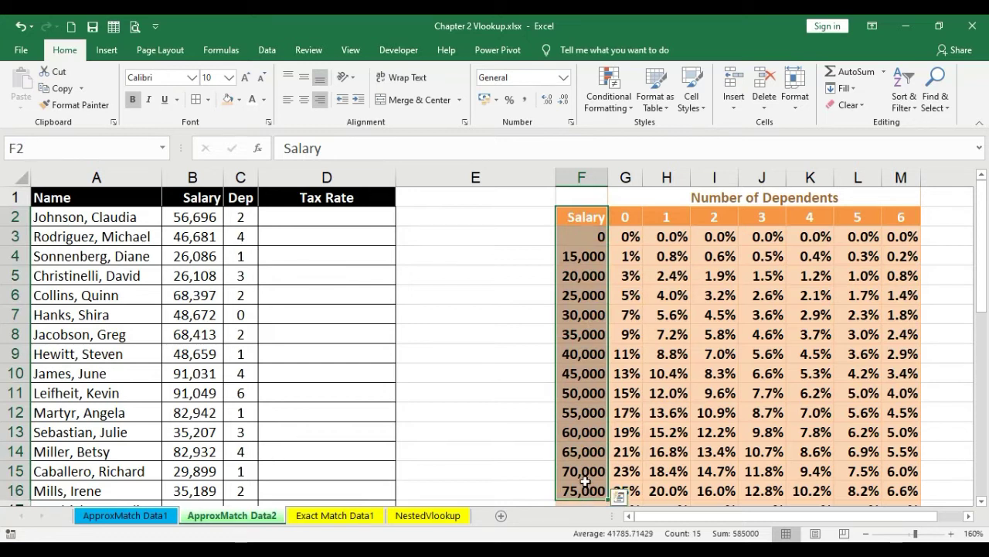
pyautogui.moveTo(581, 224); pyautogui.dragTo(913, 219)
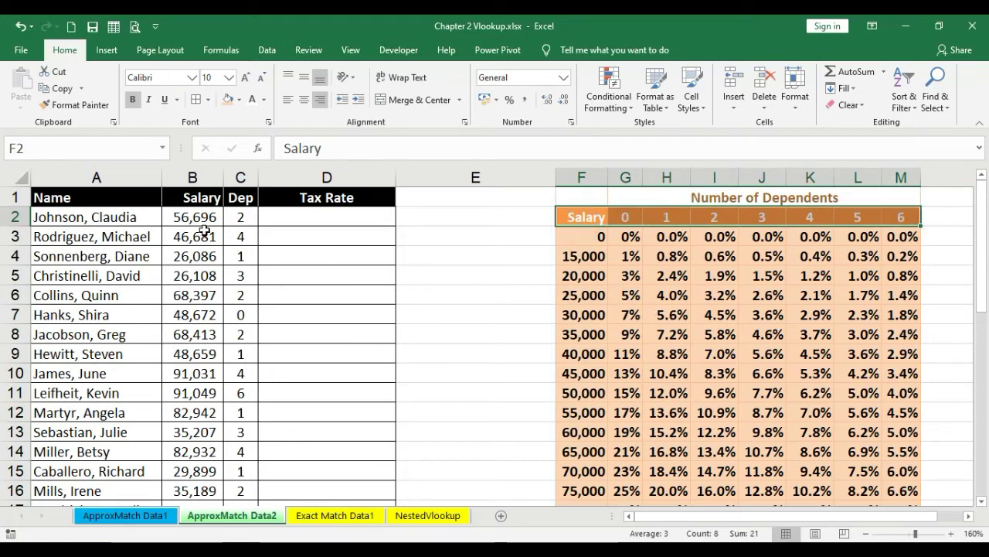
# Step: Trace the first employee's salary and dependents in B2:C2 to the 55,000 bracket row and the 2-dependents column, meeting at I12
pyautogui.moveTo(199, 217); pyautogui.dragTo(246, 216)
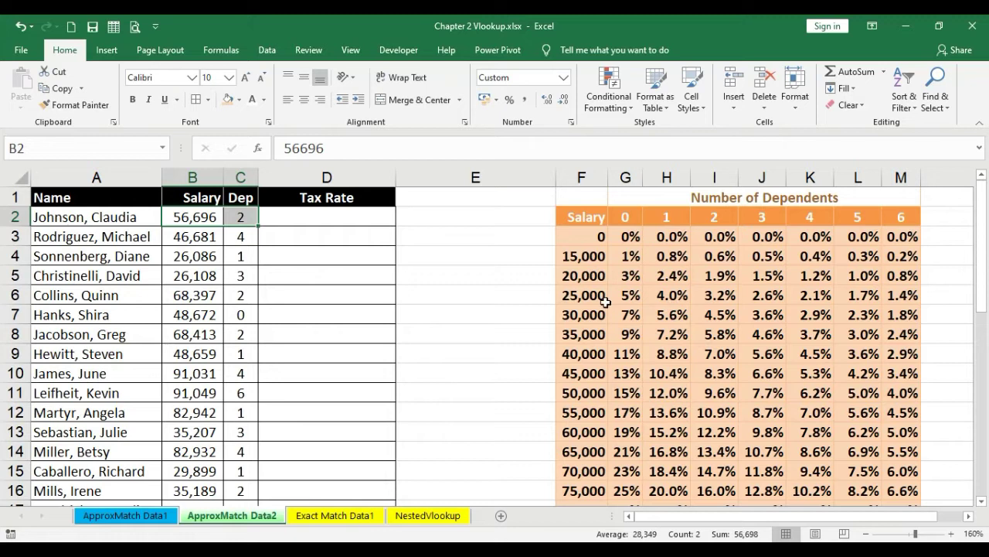
pyautogui.click(195, 220)
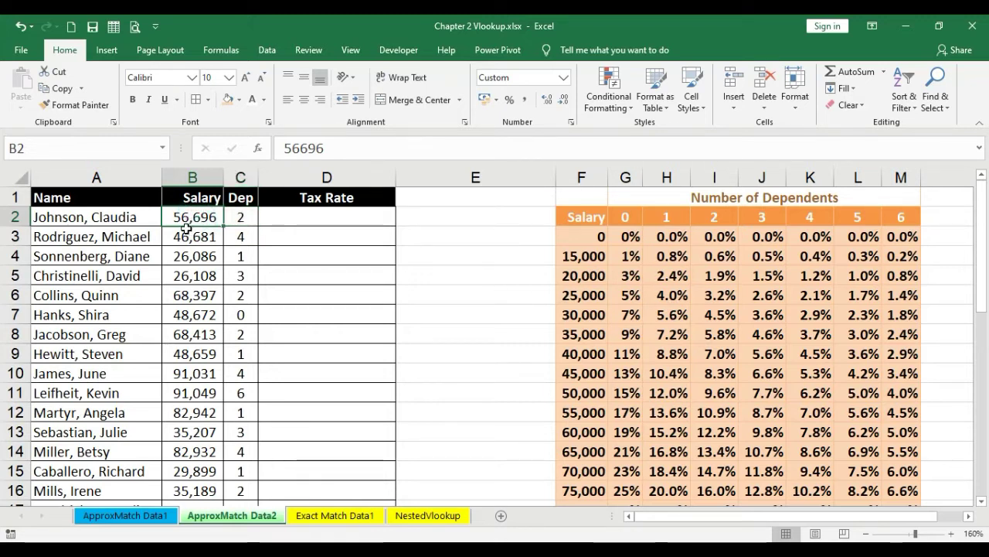
pyautogui.moveTo(589, 395); pyautogui.dragTo(584, 431)
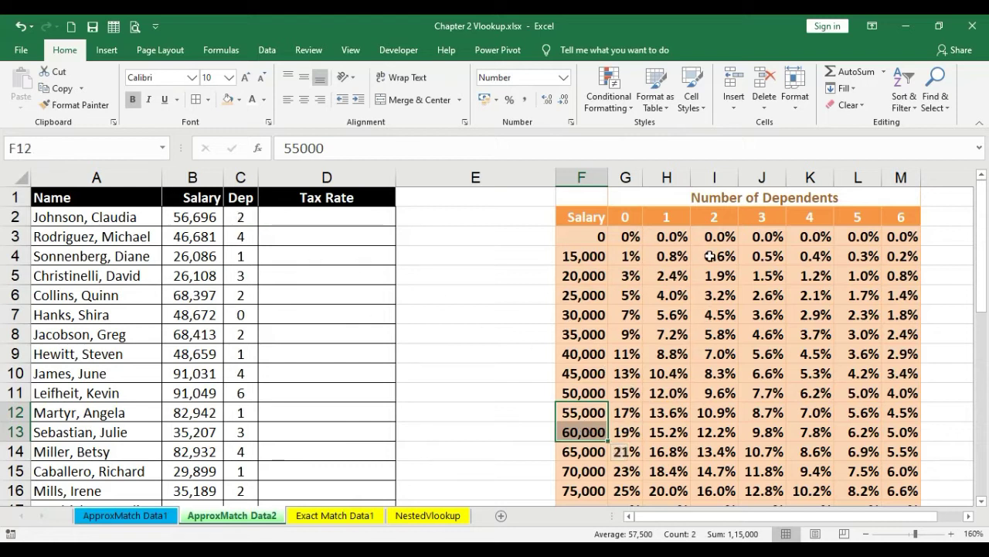
pyautogui.moveTo(580, 412); pyautogui.dragTo(698, 412)
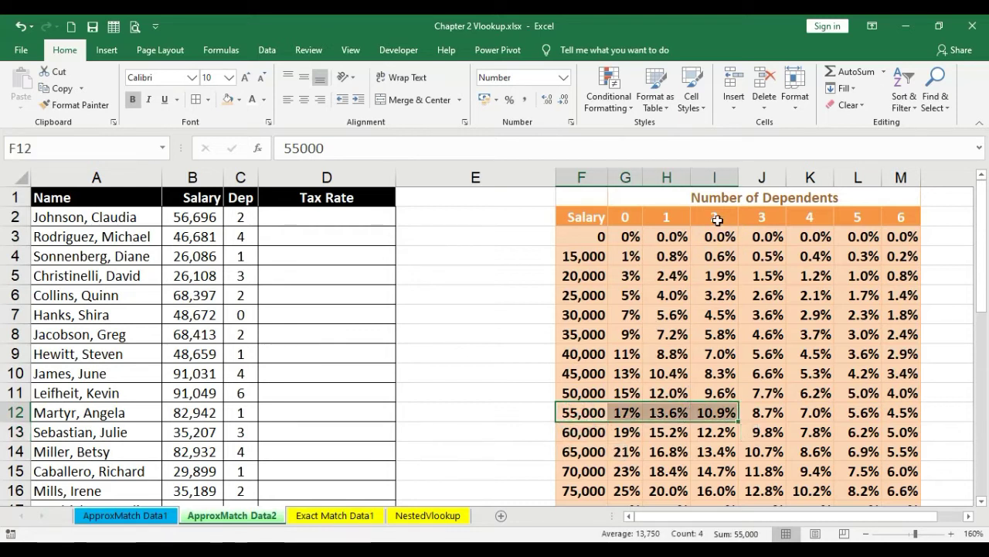
pyautogui.moveTo(715, 218); pyautogui.dragTo(733, 418)
pyautogui.click(727, 415)
# Step: Add cell borders to F12:I12 and I2:I12 in the tax table, and fill their intersection cell I12 with dark grey
pyautogui.moveTo(581, 412); pyautogui.dragTo(711, 412)
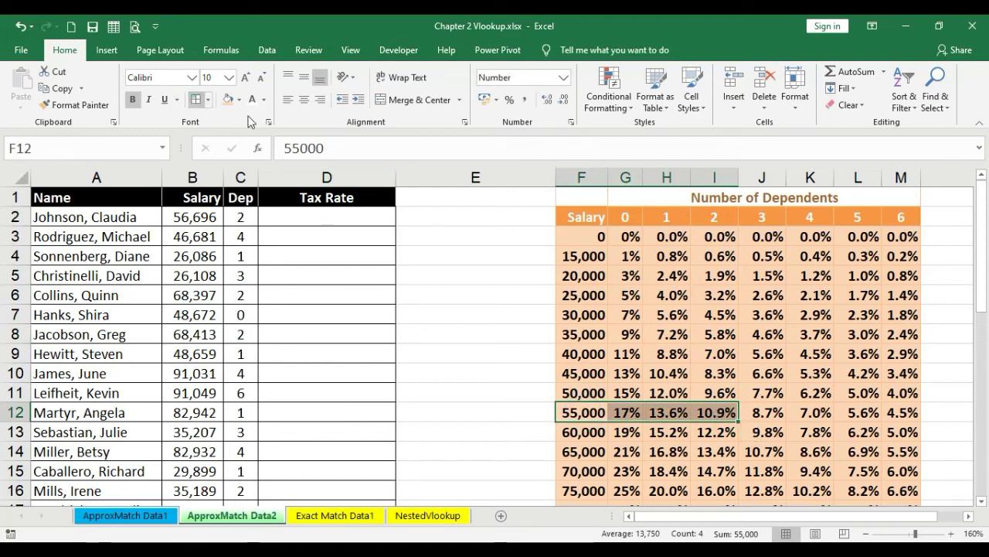
pyautogui.moveTo(714, 217); pyautogui.dragTo(722, 415)
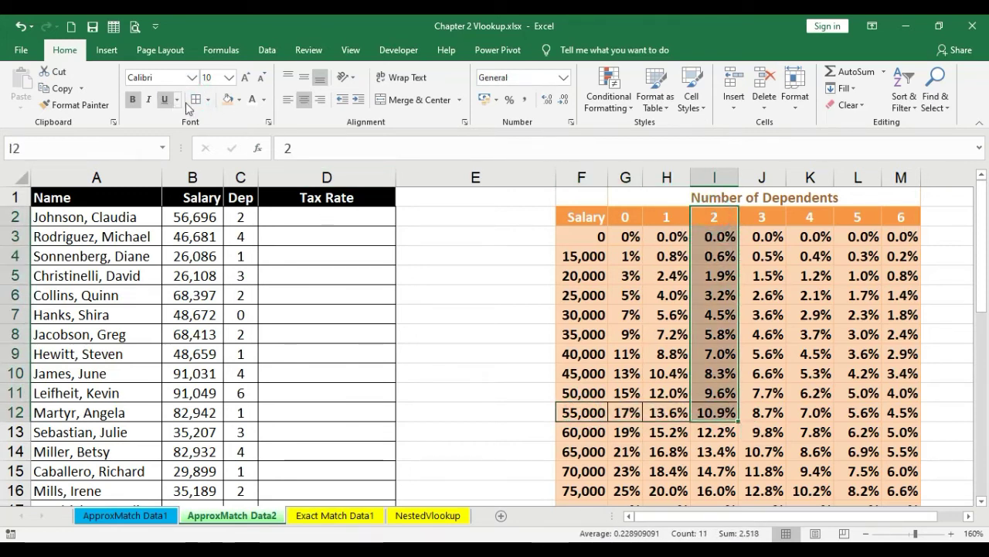
pyautogui.click(721, 415)
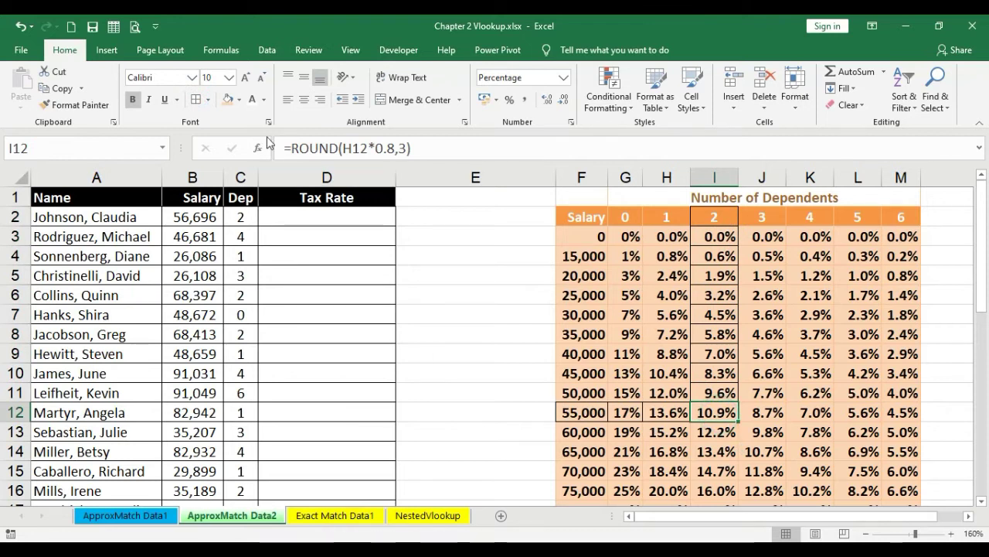
pyautogui.click(240, 101)
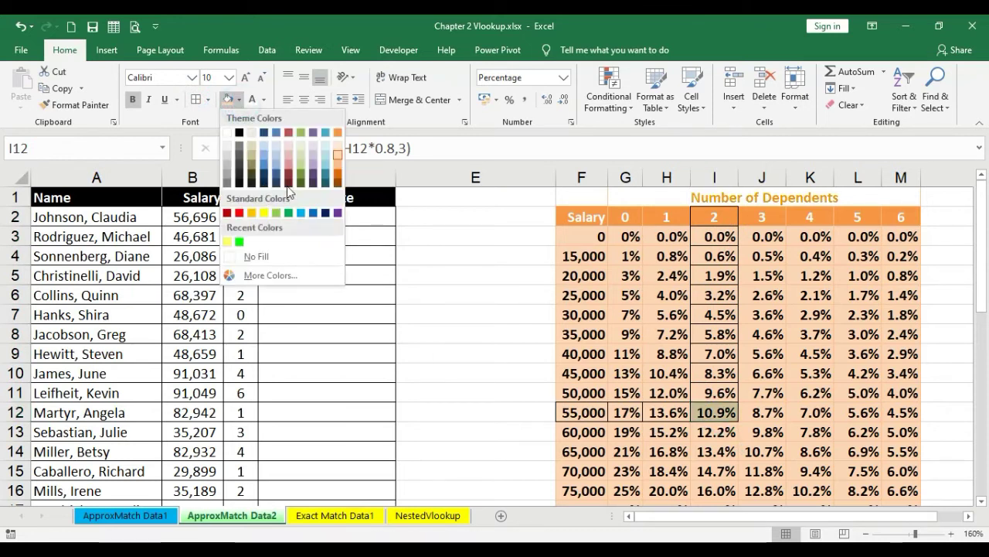
pyautogui.click(246, 169)
pyautogui.click(762, 432)
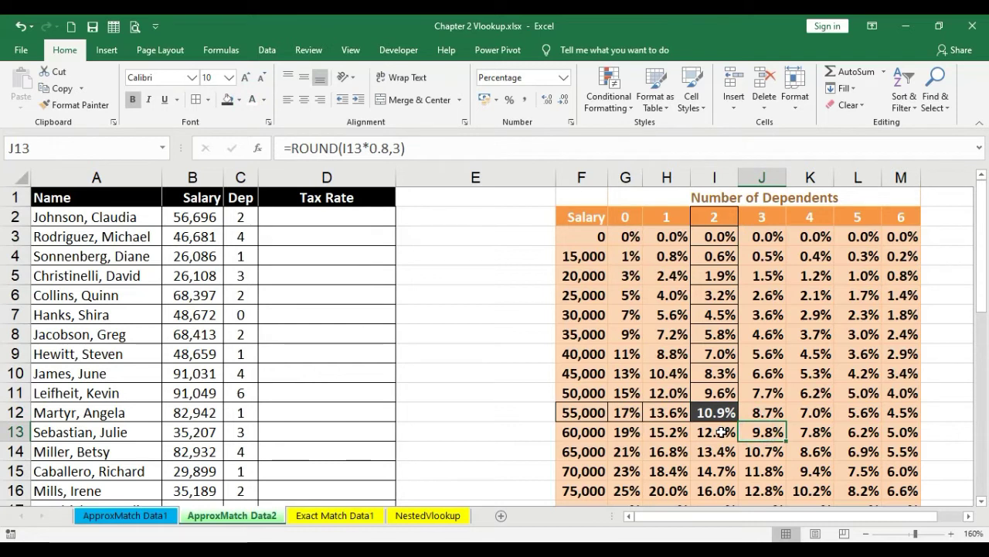
# Step: Start a VLOOKUP formula in D2 with the salary in B2 as the lookup value
pyautogui.click(324, 215)
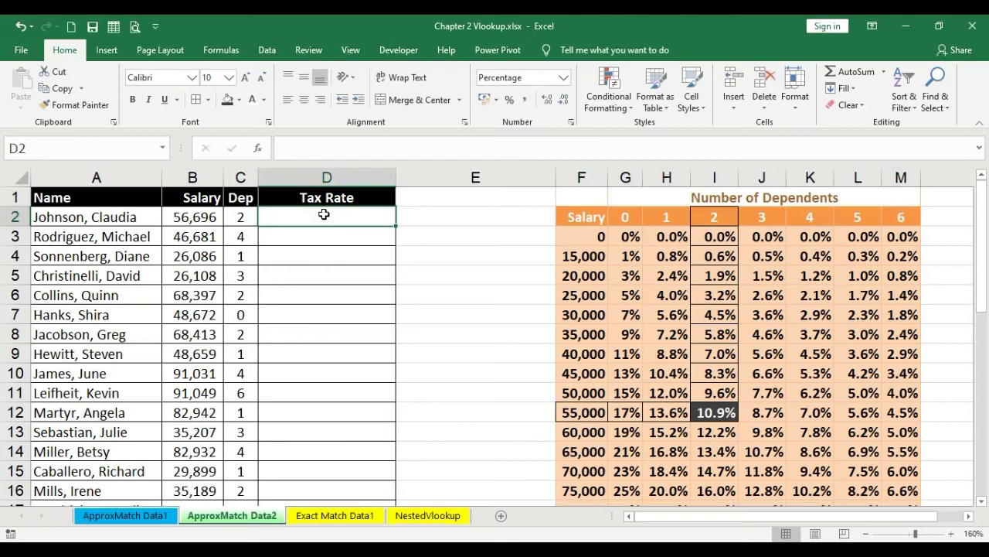
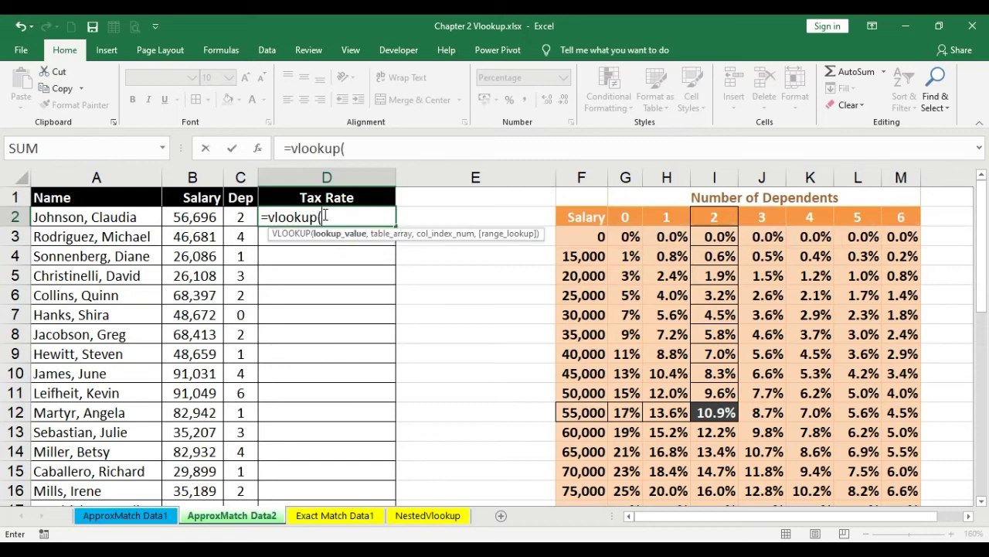
pyautogui.click(197, 217)
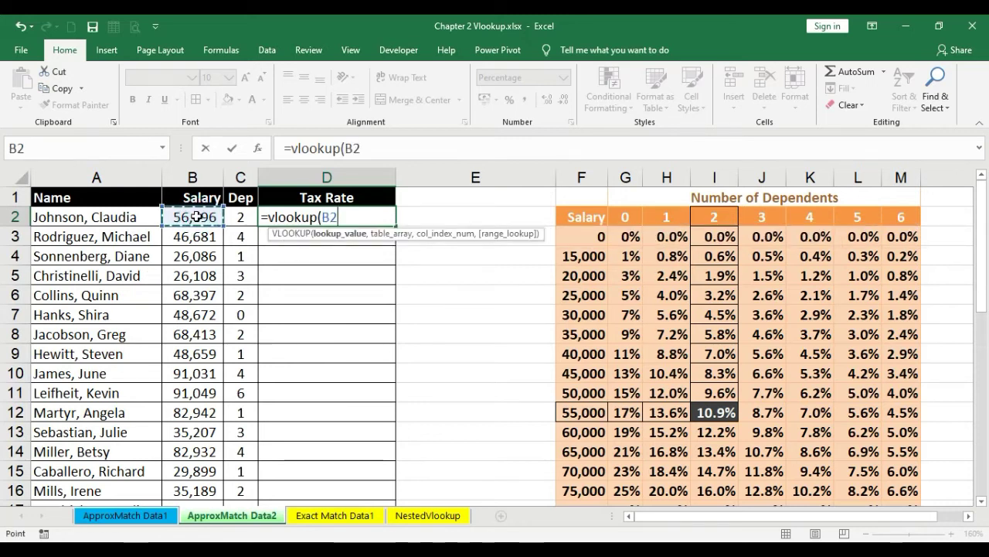
pyautogui.write(',')
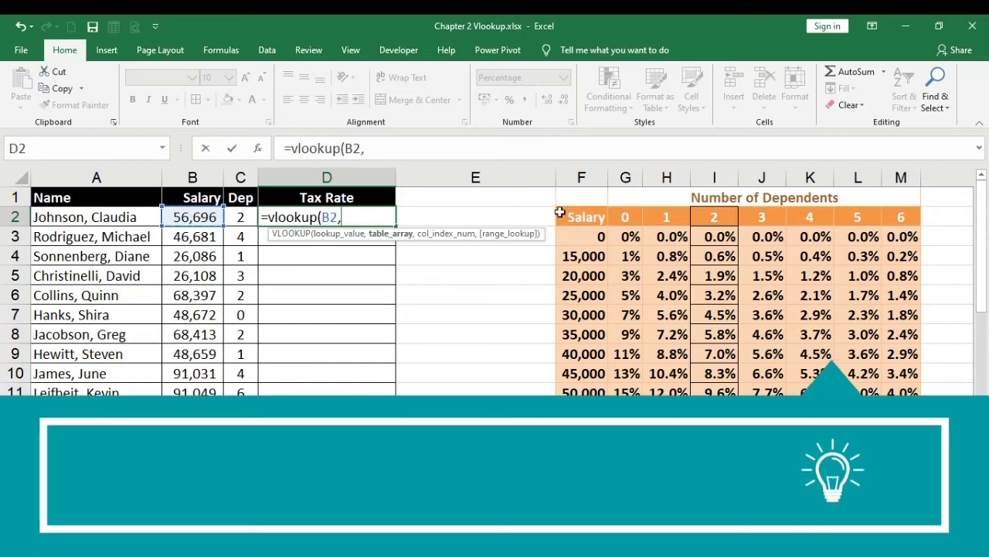
# Step: Set the formula's table array to the tax table without its header row, as the absolute reference $F$3:$M$19
pyautogui.moveTo(581, 236); pyautogui.dragTo(901, 533)
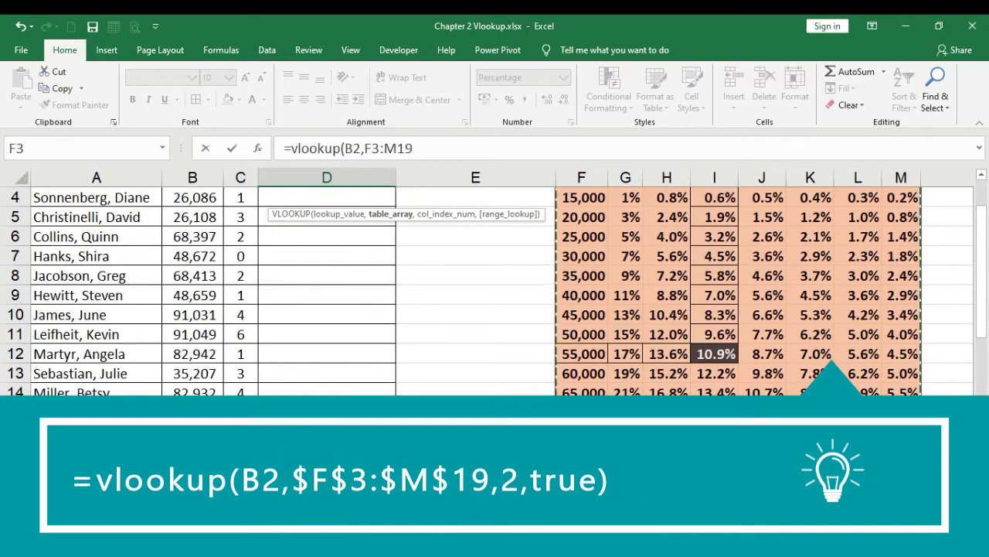
pyautogui.scroll(1, 611, 281)
pyautogui.moveTo(582, 216); pyautogui.dragTo(901, 406)
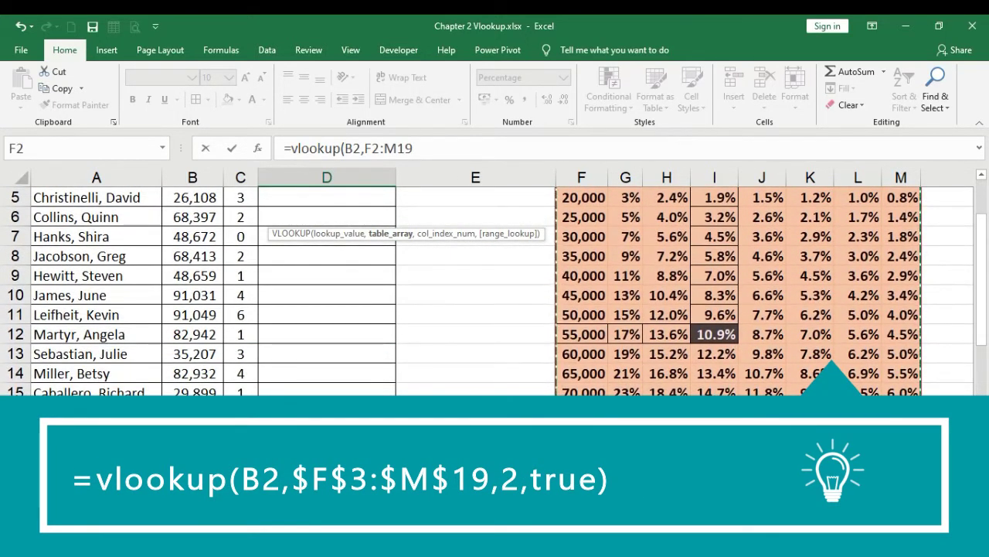
pyautogui.scroll(2, 682, 251)
pyautogui.moveTo(593, 242); pyautogui.dragTo(902, 468)
pyautogui.scroll(2, 517, 314)
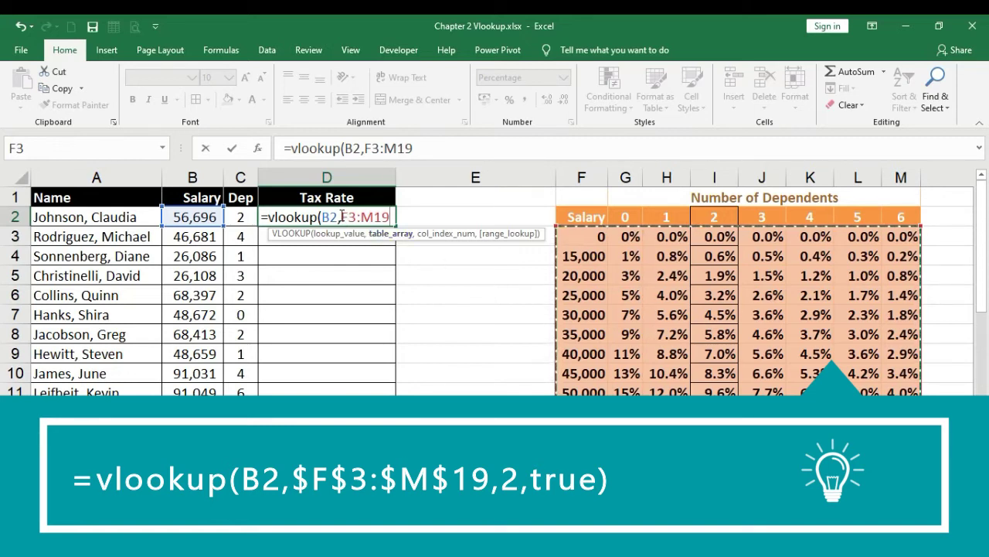
pyautogui.moveTo(341, 217); pyautogui.dragTo(403, 216)
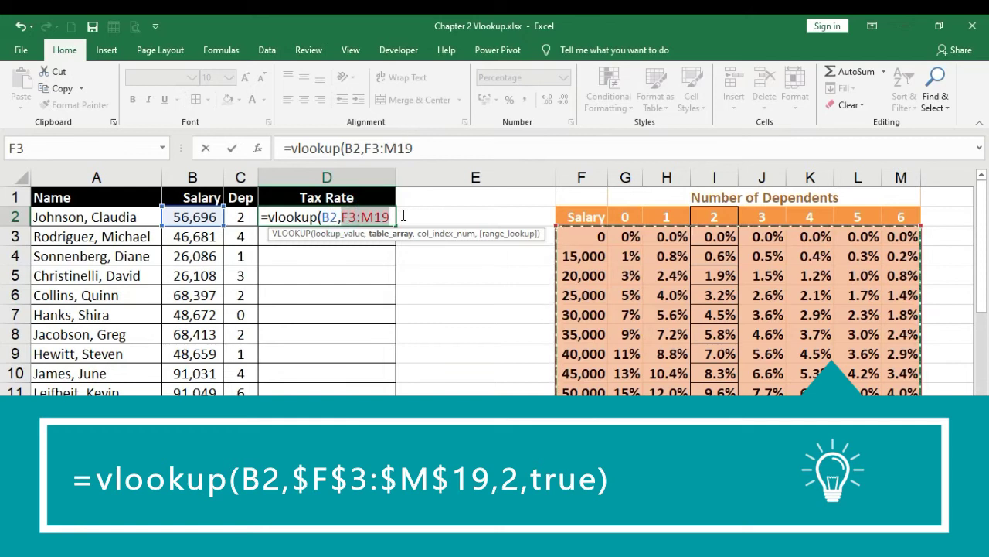
pyautogui.press('F2')
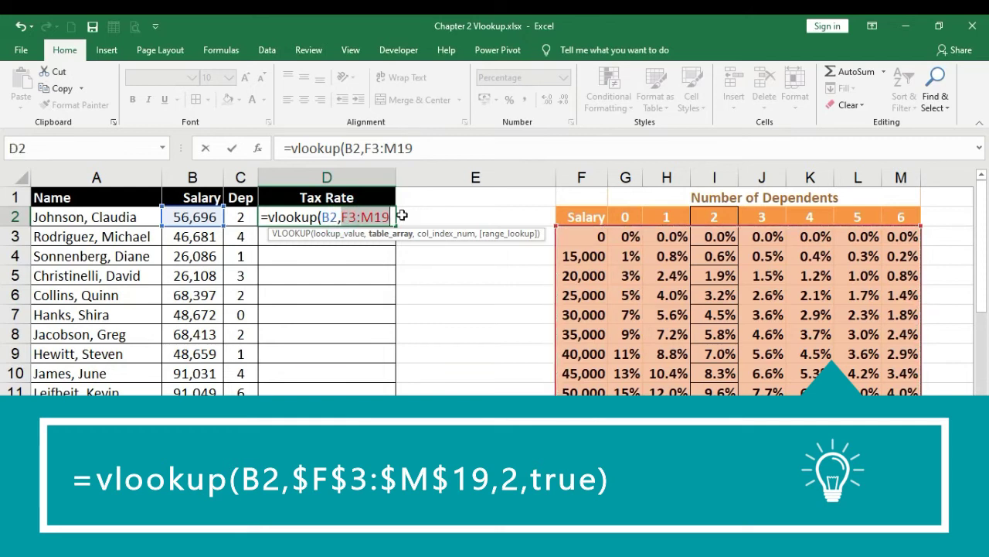
pyautogui.press('F4')
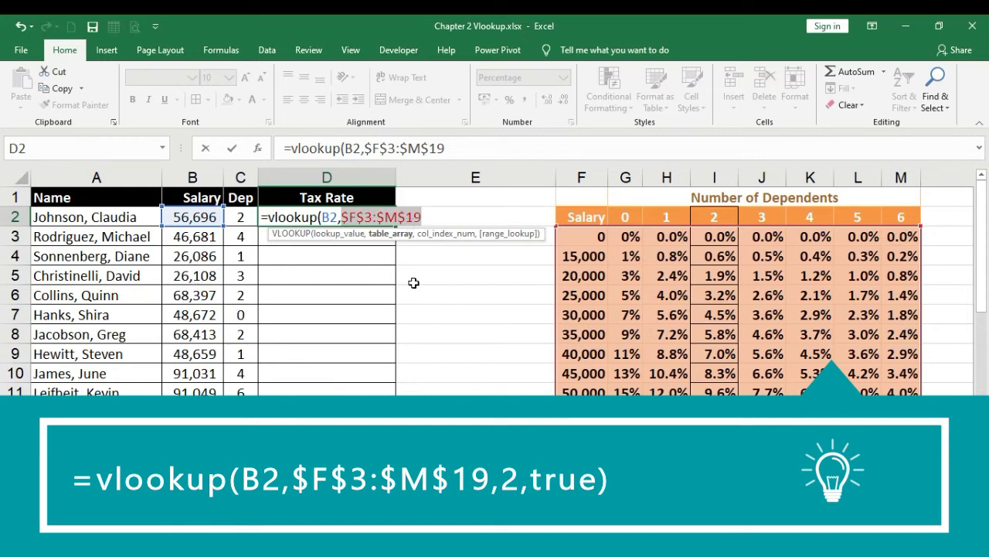
# Step: Complete the D2 formula with column index 4 and TRUE for approximate match, giving =VLOOKUP(B2,$F$3:$M$19,4,TRUE)
pyautogui.click(422, 217)
pyautogui.write(',4')
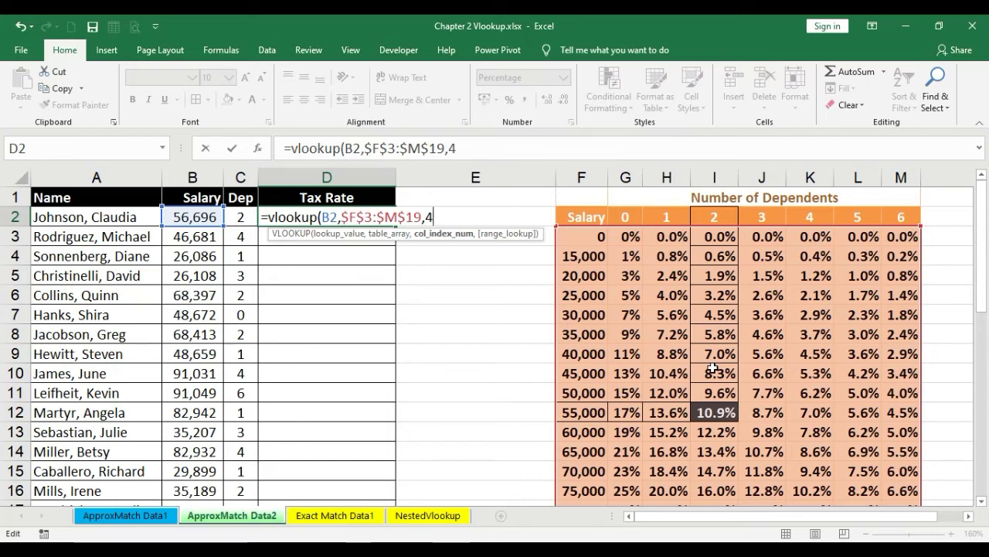
pyautogui.write(',')
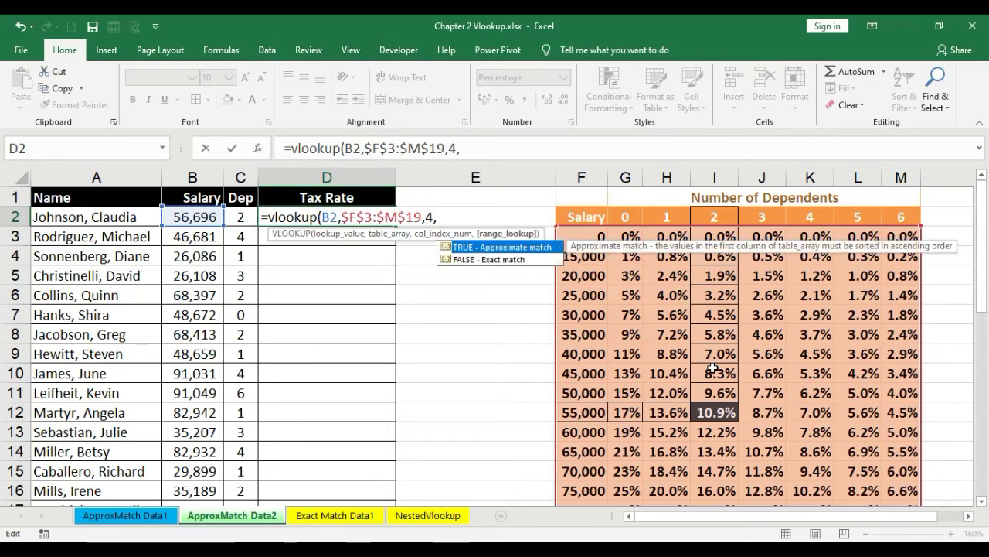
pyautogui.doubleClick(514, 249)
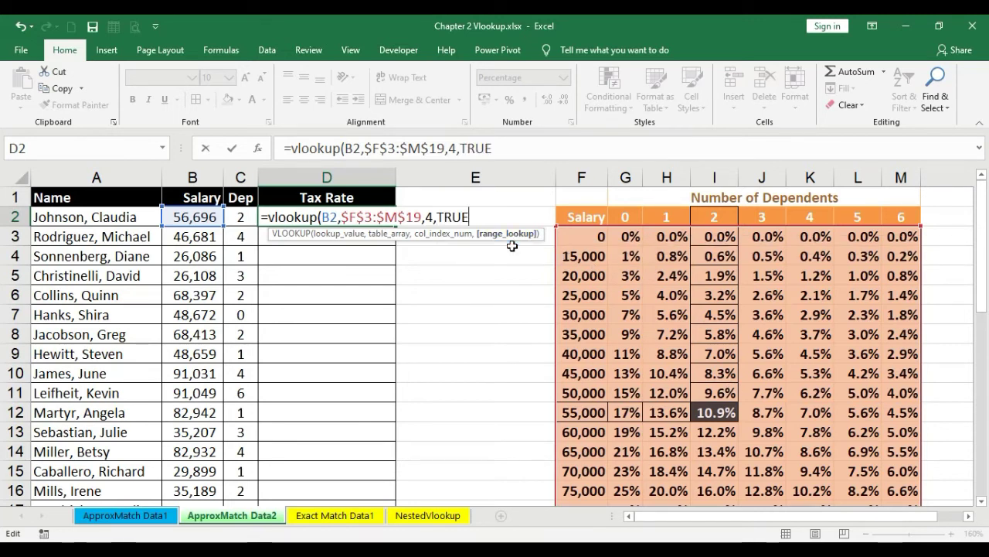
pyautogui.write(')')
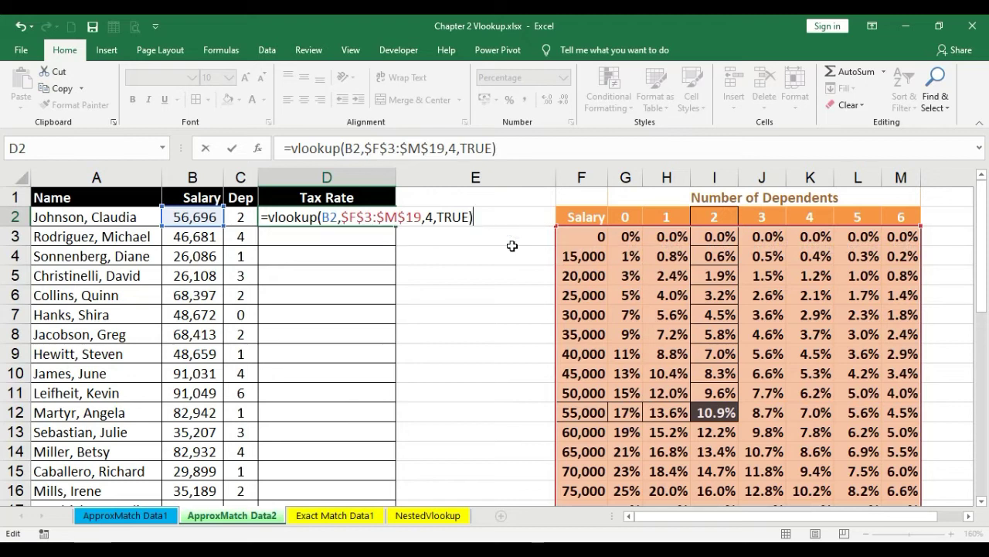
pyautogui.press('Return')
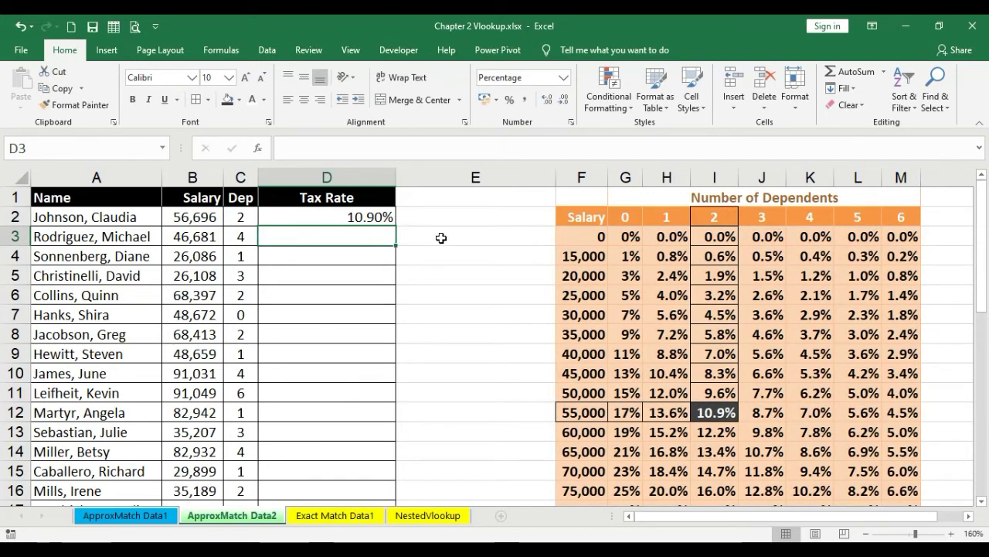
# Step: Fill the VLOOKUP formula in D2 down the Tax Rate column through D6
pyautogui.click(362, 220)
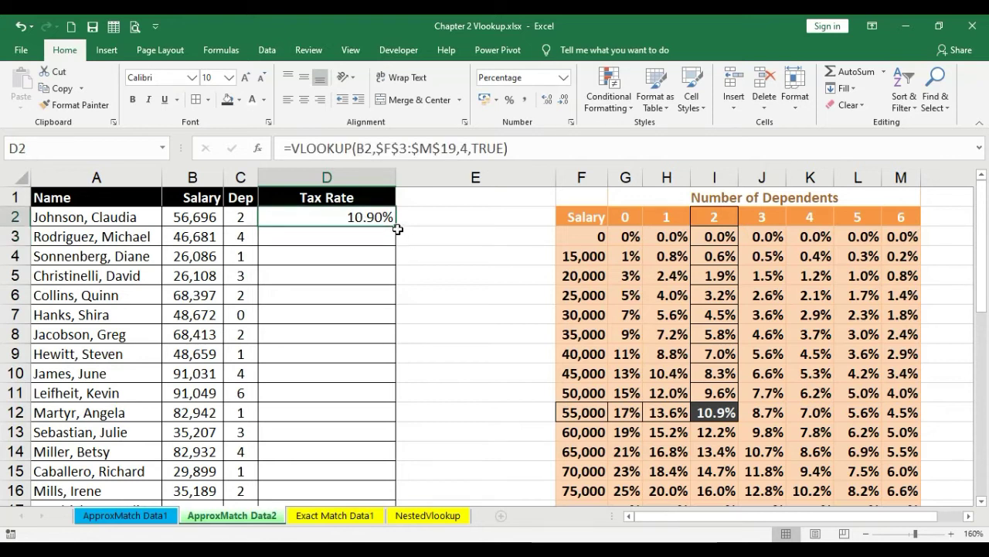
pyautogui.moveTo(396, 226); pyautogui.dragTo(396, 301)
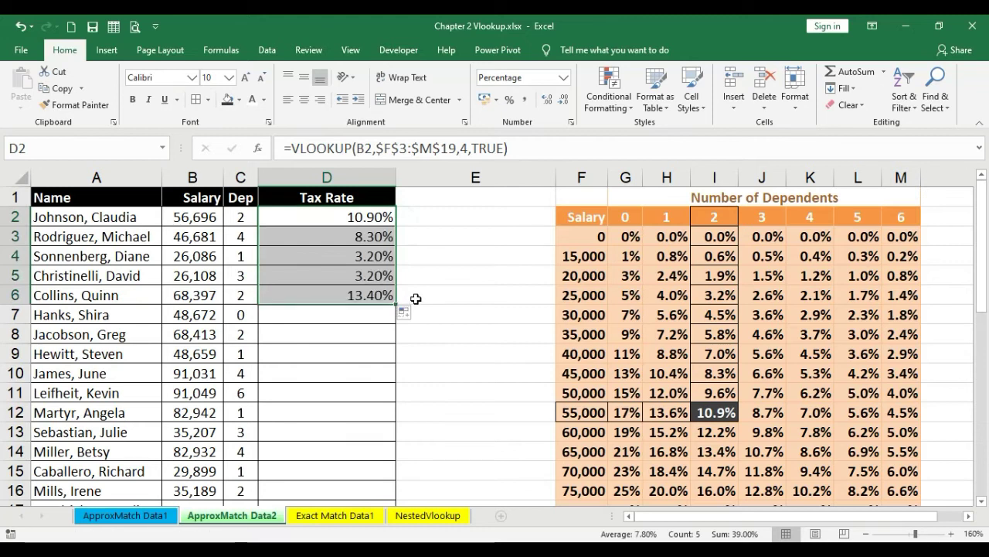
# Step: Trace the second employee's salary and dependents in the tax table and add cell borders to the 45,000 row from F10 to K10
pyautogui.click(203, 241)
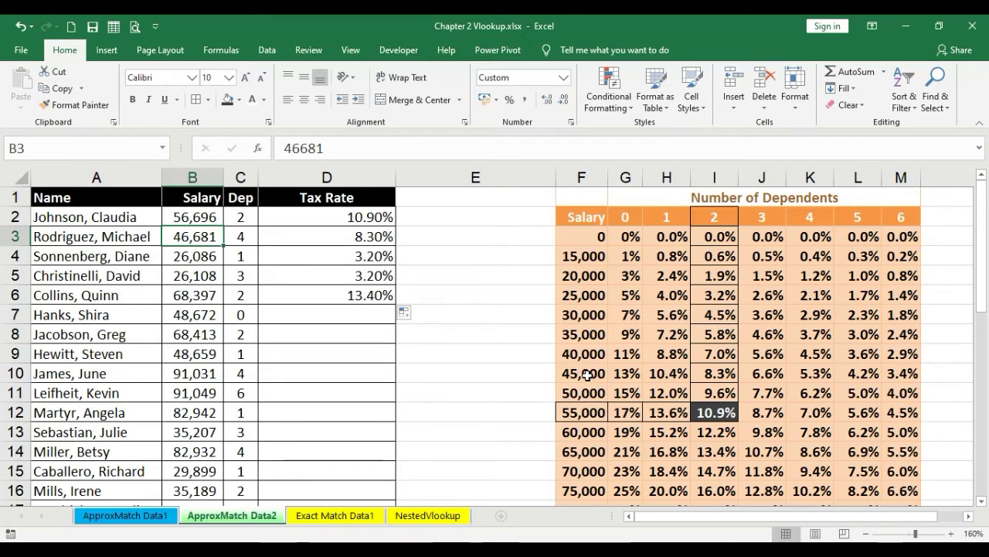
pyautogui.moveTo(587, 374); pyautogui.dragTo(583, 394)
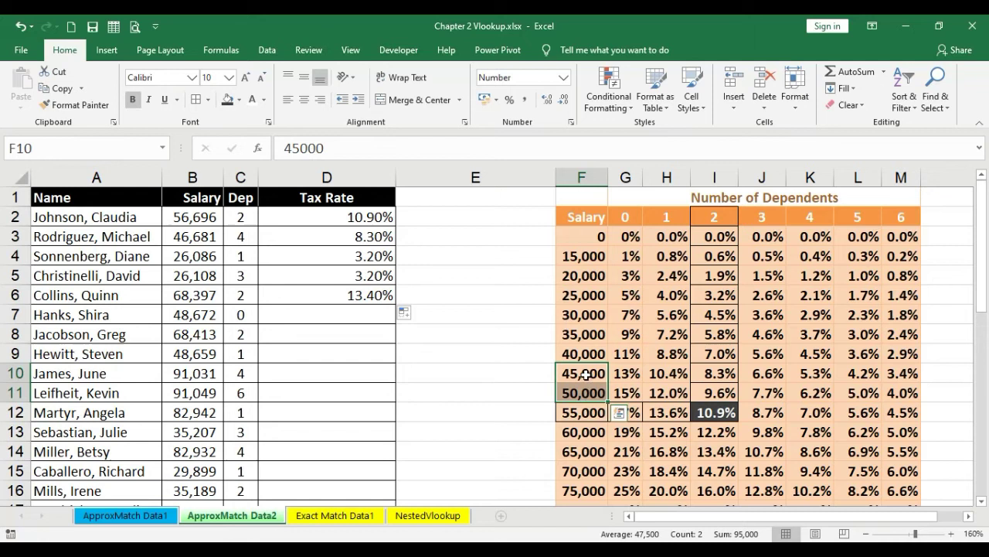
pyautogui.click(240, 237)
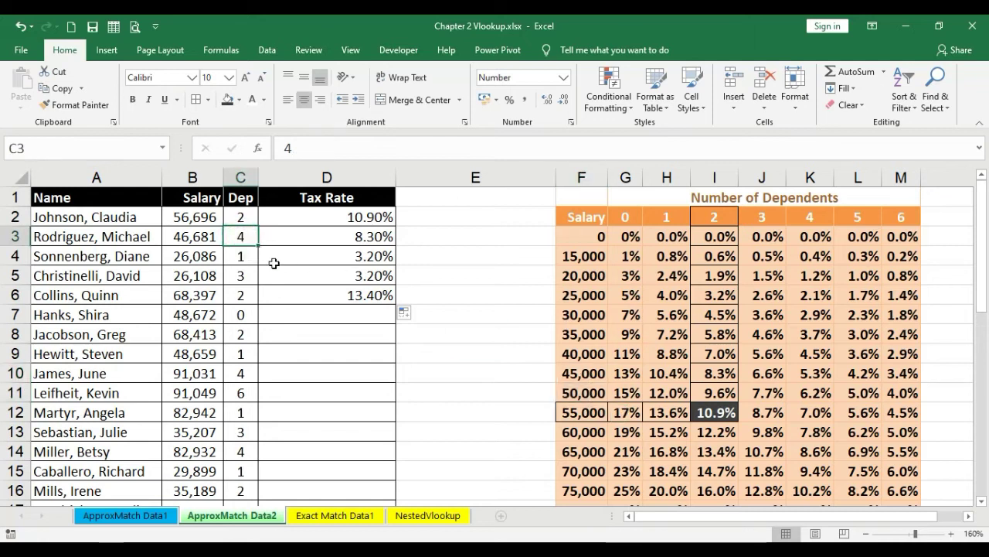
pyautogui.click(585, 374)
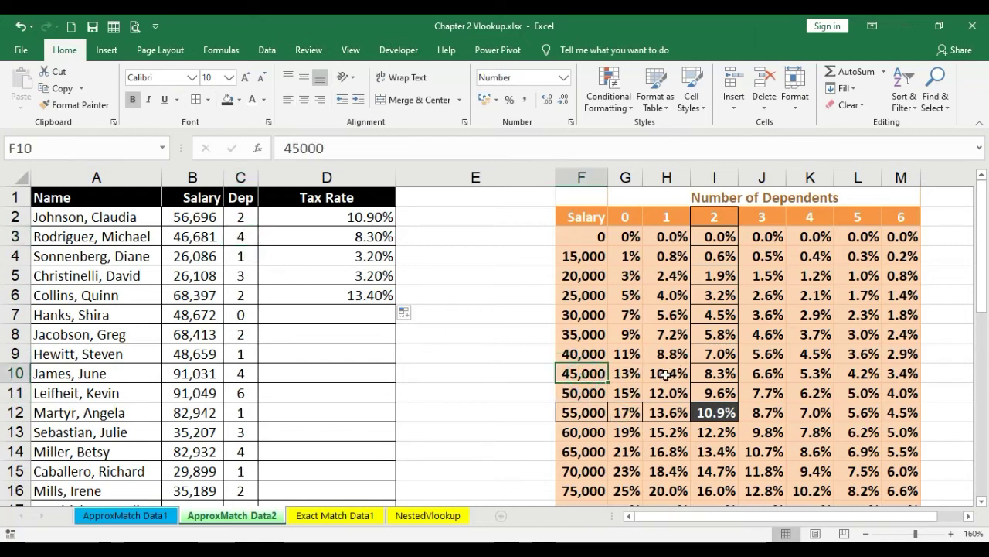
pyautogui.click(816, 372)
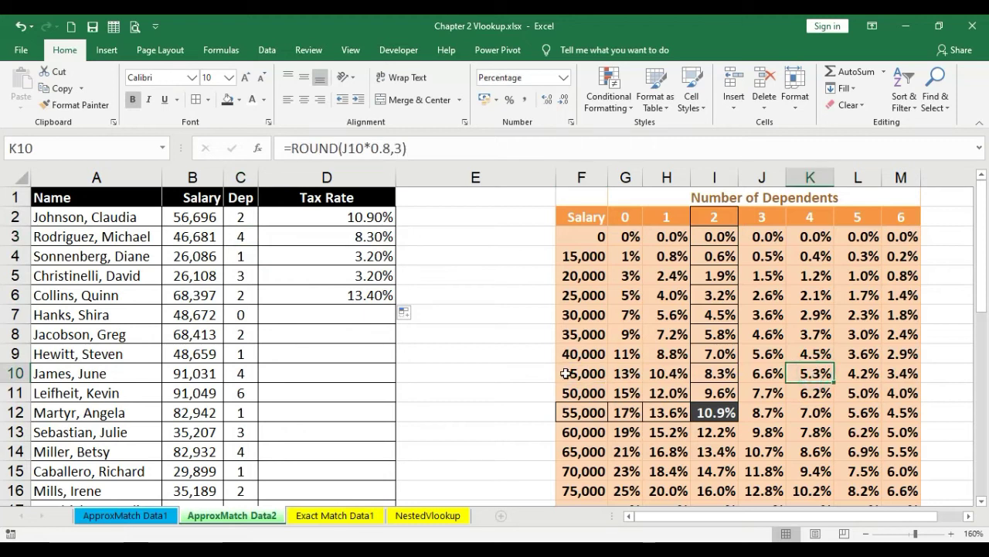
pyautogui.moveTo(567, 375); pyautogui.dragTo(817, 376)
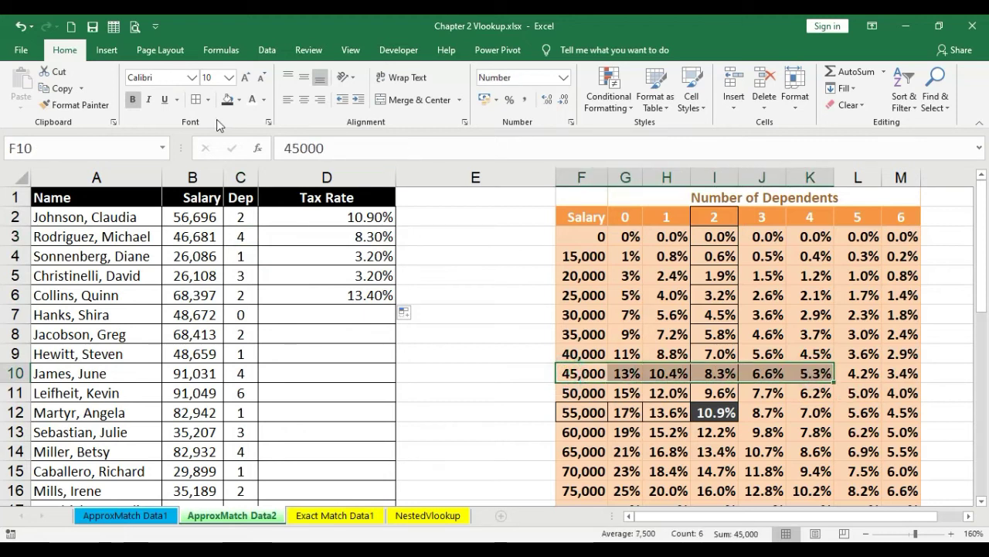
pyautogui.click(200, 105)
# Step: Add cell borders to the four-dependents column of the tax table, from K2 down to K10
pyautogui.moveTo(812, 236); pyautogui.dragTo(813, 373)
pyautogui.moveTo(810, 216); pyautogui.dragTo(811, 376)
pyautogui.click(196, 99)
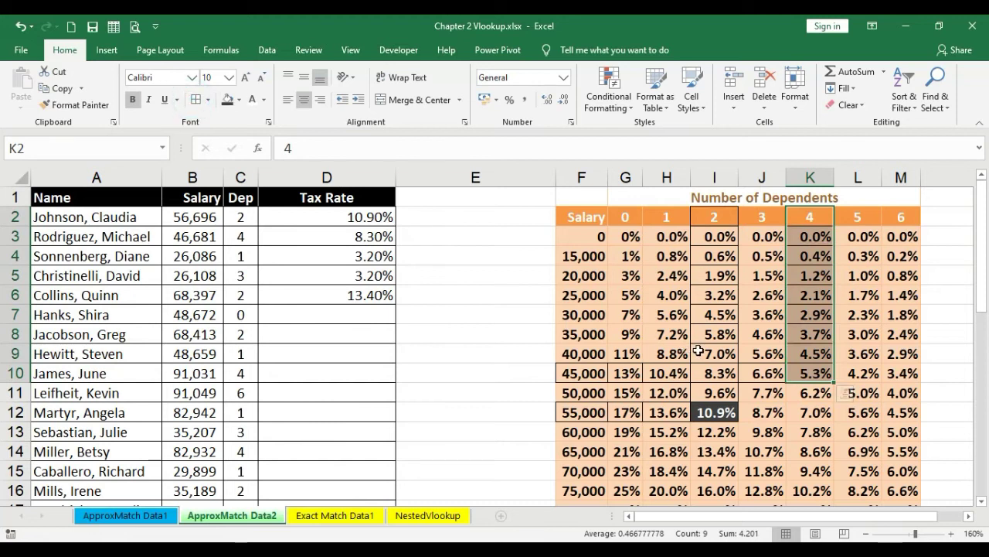
# Step: Highlight the rate in K10 with a dark fill and white text
pyautogui.click(812, 373)
pyautogui.click(229, 99)
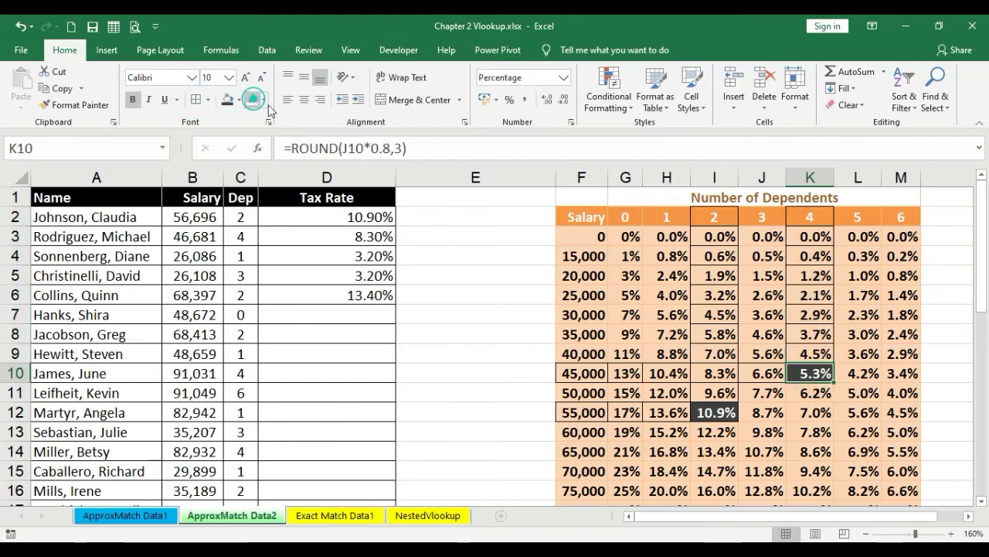
pyautogui.click(893, 416)
pyautogui.click(810, 374)
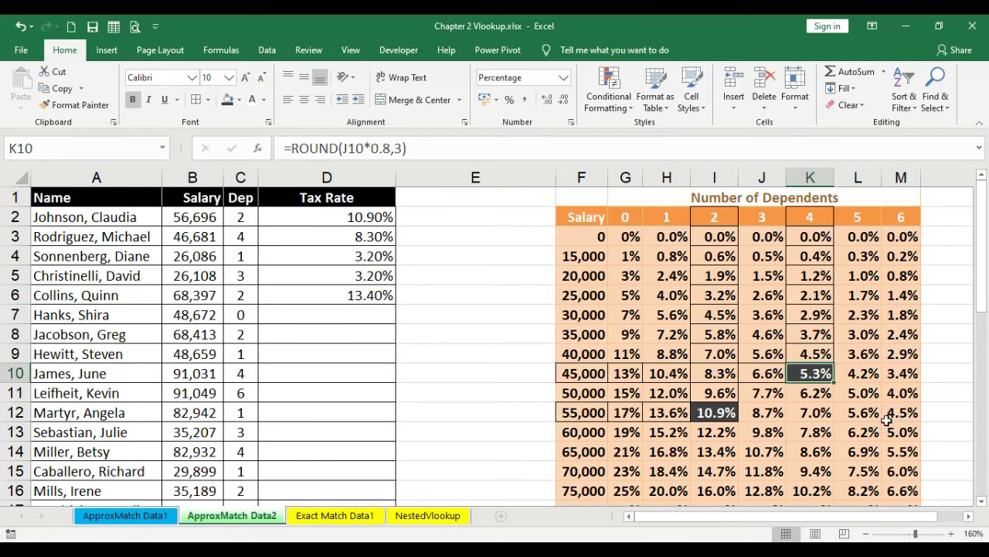
# Step: Check the formula in D3 and highlight the matching rate in I10 with a purple fill
pyautogui.click(374, 237)
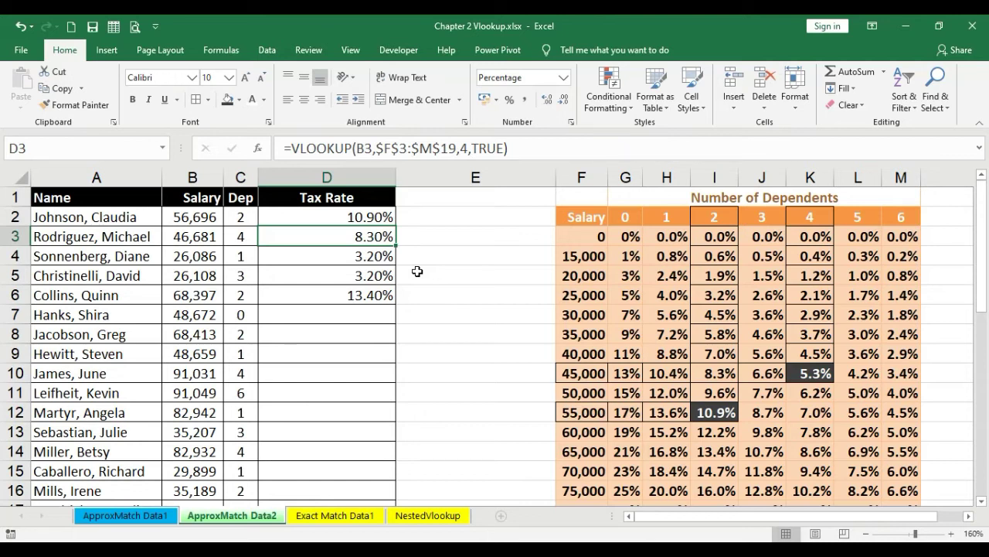
pyautogui.click(714, 374)
pyautogui.click(239, 99)
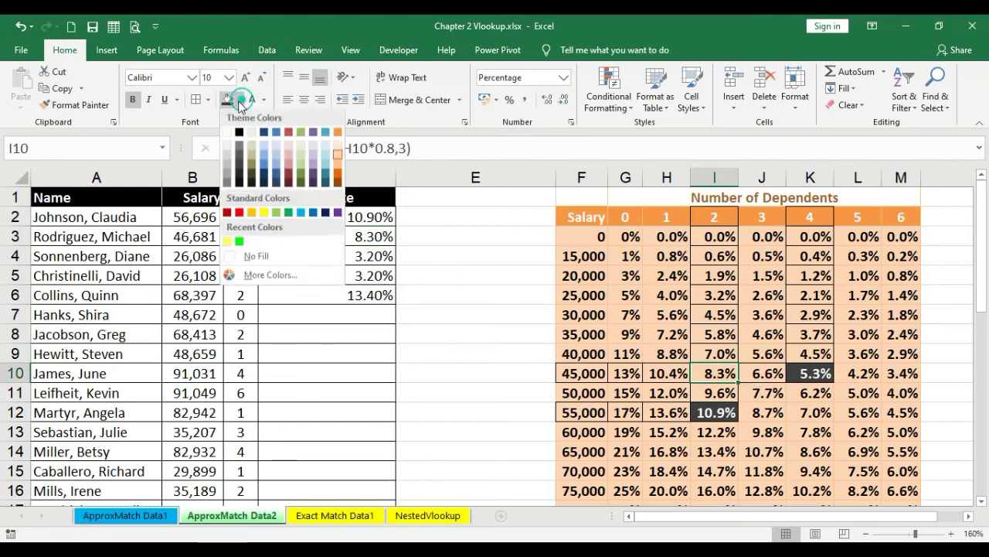
pyautogui.click(314, 134)
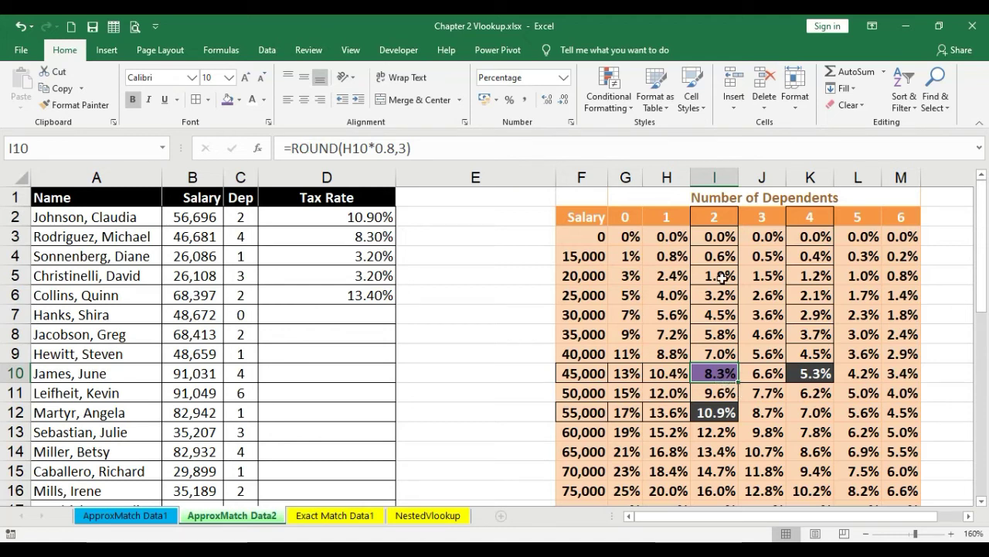
# Step: Compare the D2 and D3 results and the Dep column with the dependents header row of the tax table
pyautogui.click(374, 221)
pyautogui.click(373, 236)
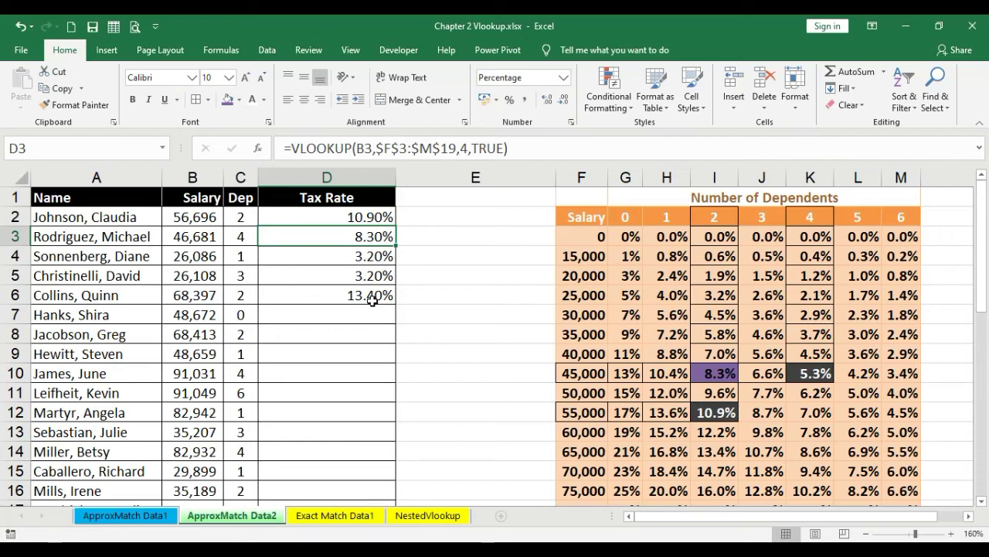
pyautogui.click(243, 178)
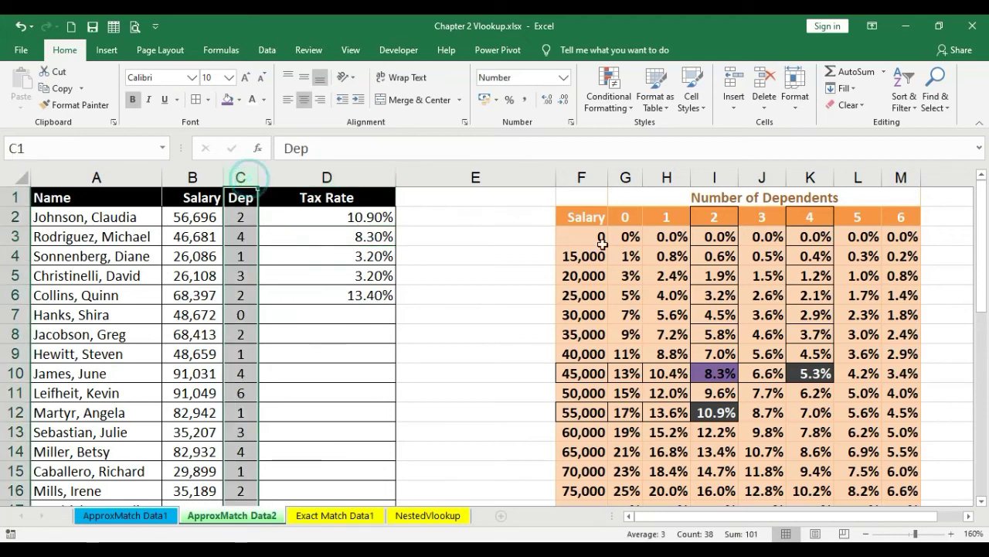
pyautogui.click(581, 217)
pyautogui.moveTo(584, 216); pyautogui.dragTo(891, 212)
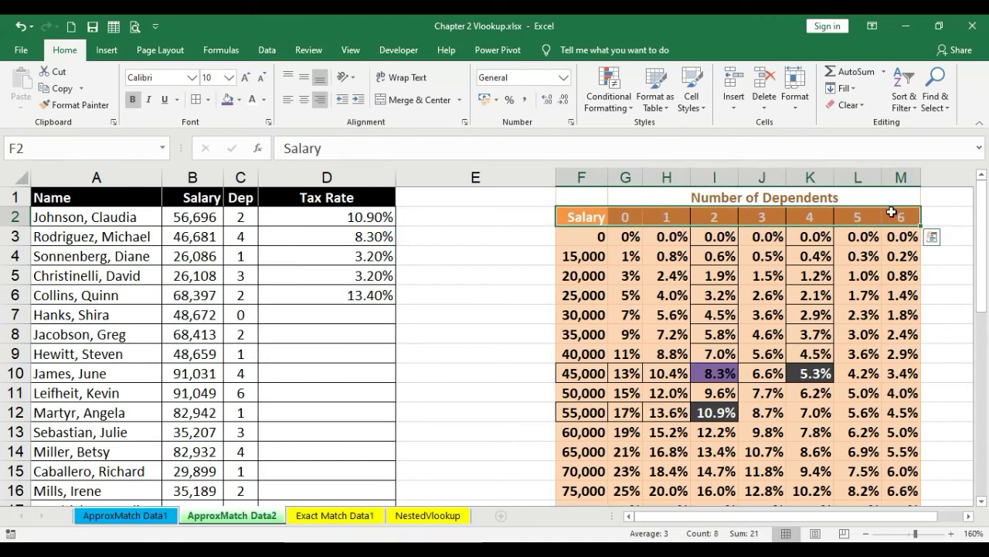
pyautogui.click(243, 224)
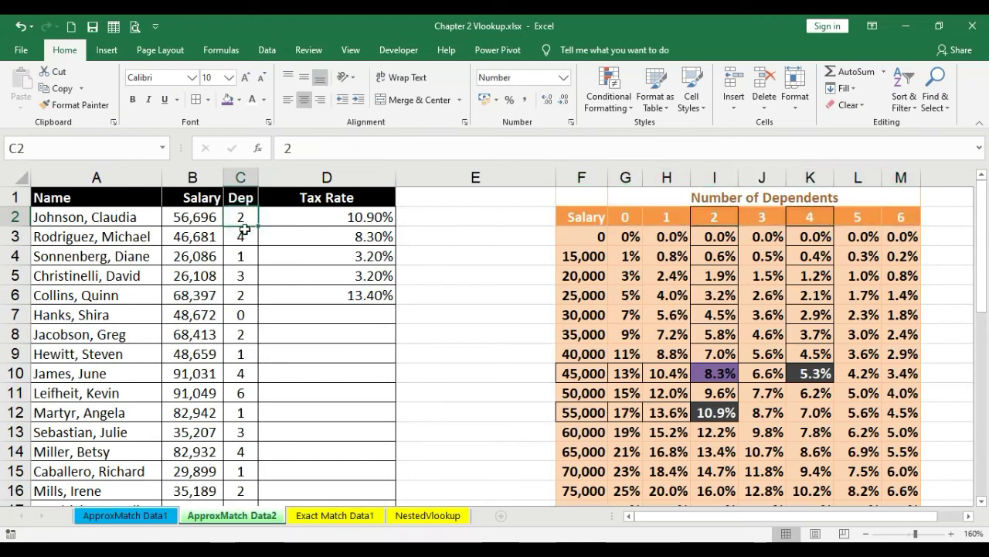
pyautogui.click(241, 179)
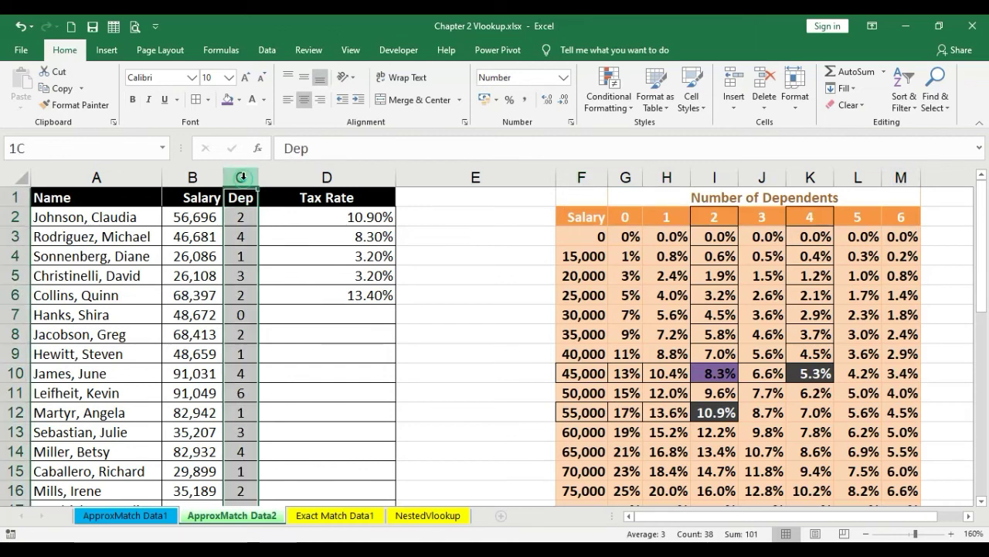
pyautogui.click(246, 216)
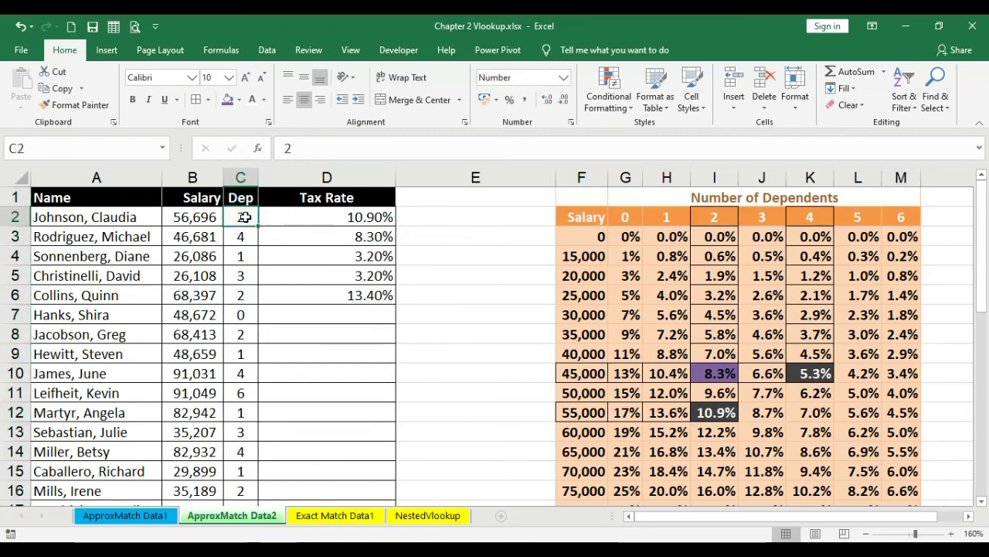
pyautogui.click(724, 218)
pyautogui.moveTo(581, 218); pyautogui.dragTo(933, 498)
# Step: Count the table columns from Salary across to the matching dependents heading for the Dep values in C3, C4 and C5
pyautogui.click(240, 239)
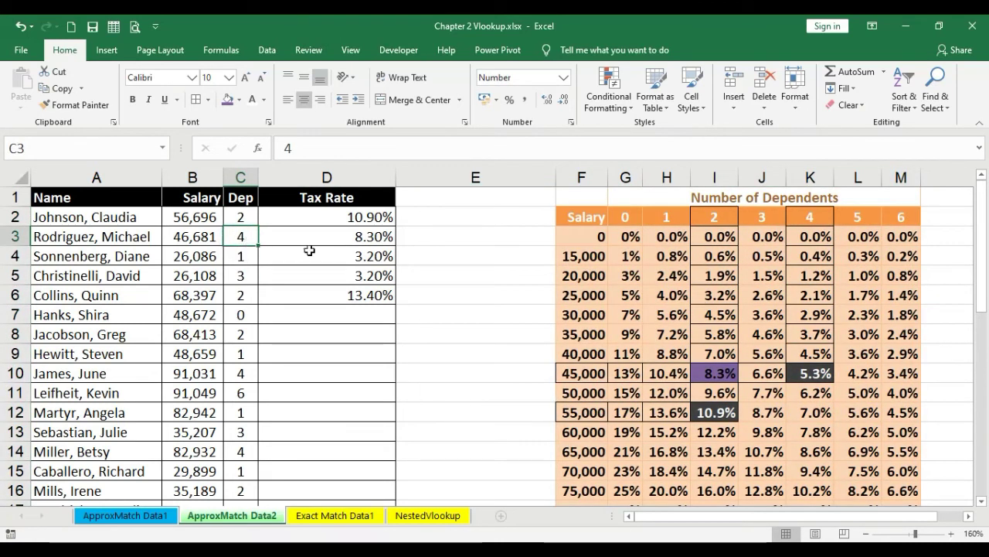
pyautogui.click(233, 179)
pyautogui.moveTo(592, 216); pyautogui.dragTo(908, 215)
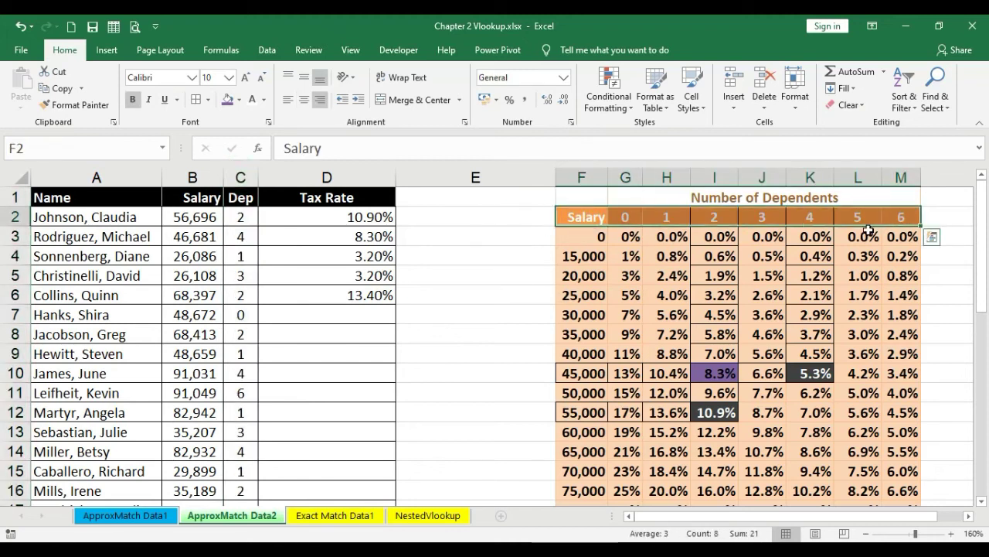
pyautogui.click(241, 259)
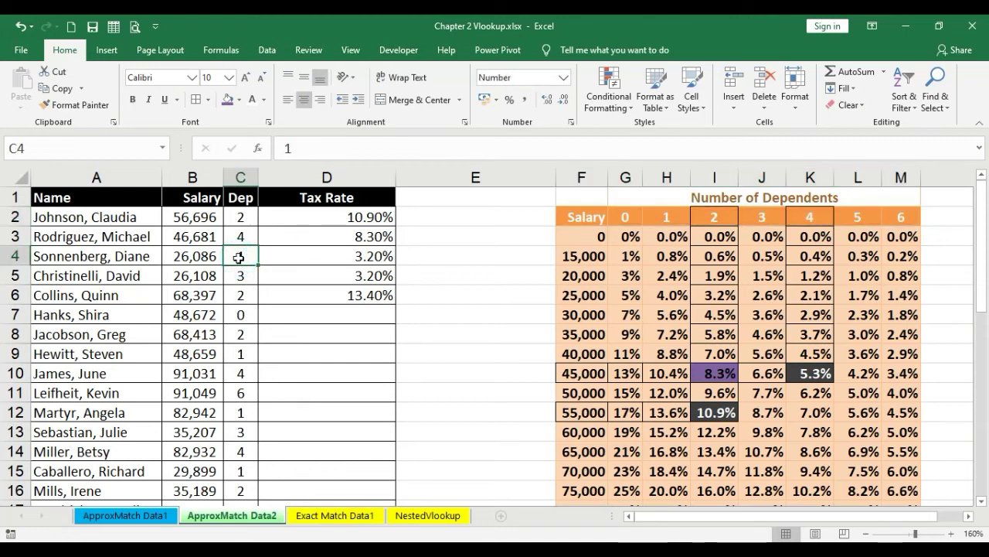
pyautogui.moveTo(592, 217); pyautogui.dragTo(667, 216)
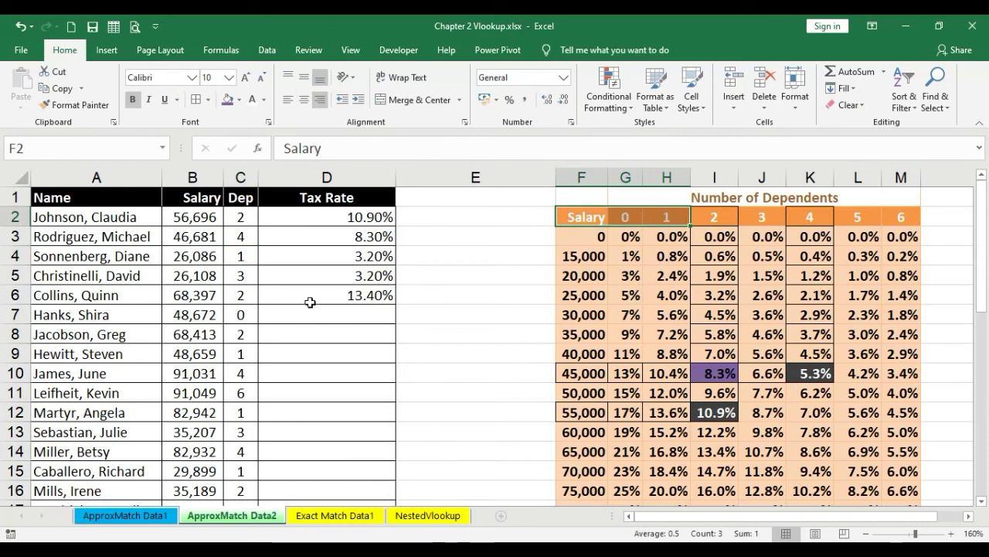
pyautogui.click(240, 275)
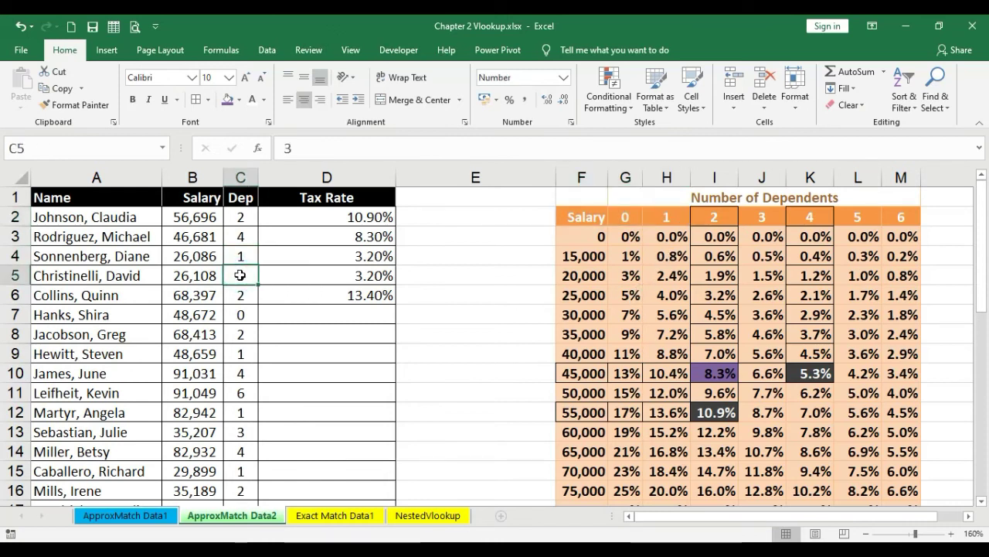
pyautogui.moveTo(564, 219); pyautogui.dragTo(783, 220)
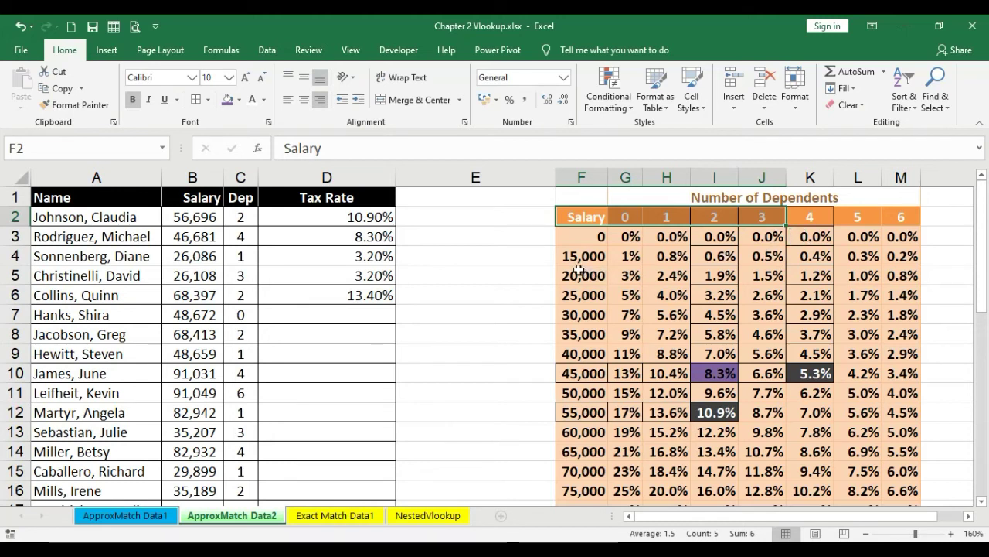
# Step: Replace the column index in the D2 formula with C2+2, giving =VLOOKUP(B2,$F$3:$M$19,C2+2,TRUE)
pyautogui.doubleClick(370, 218)
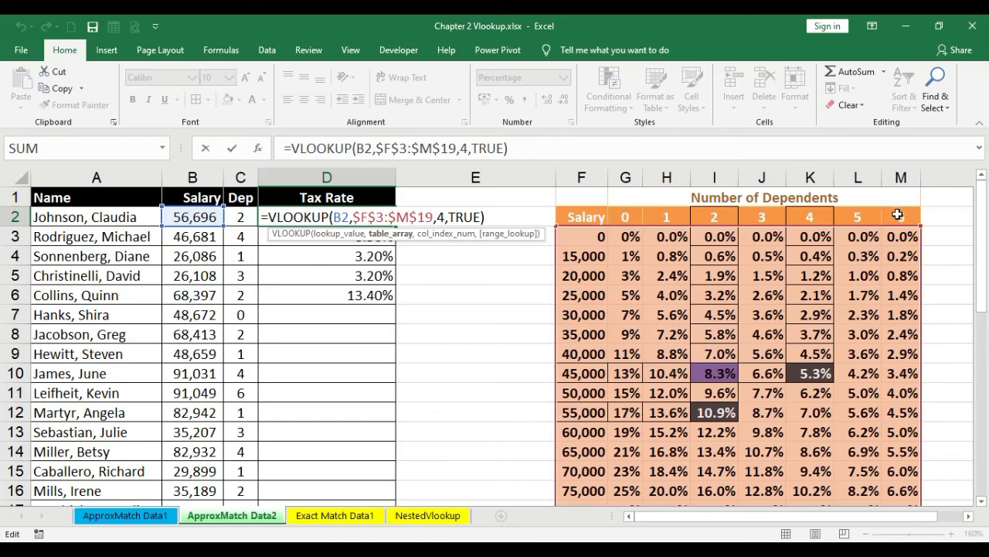
pyautogui.doubleClick(441, 217)
pyautogui.click(241, 217)
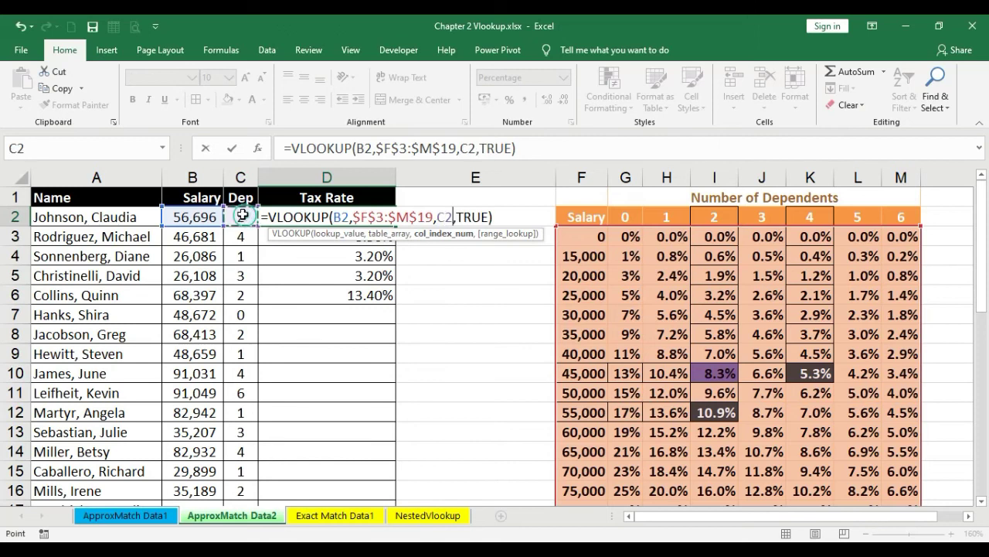
pyautogui.write('+2')
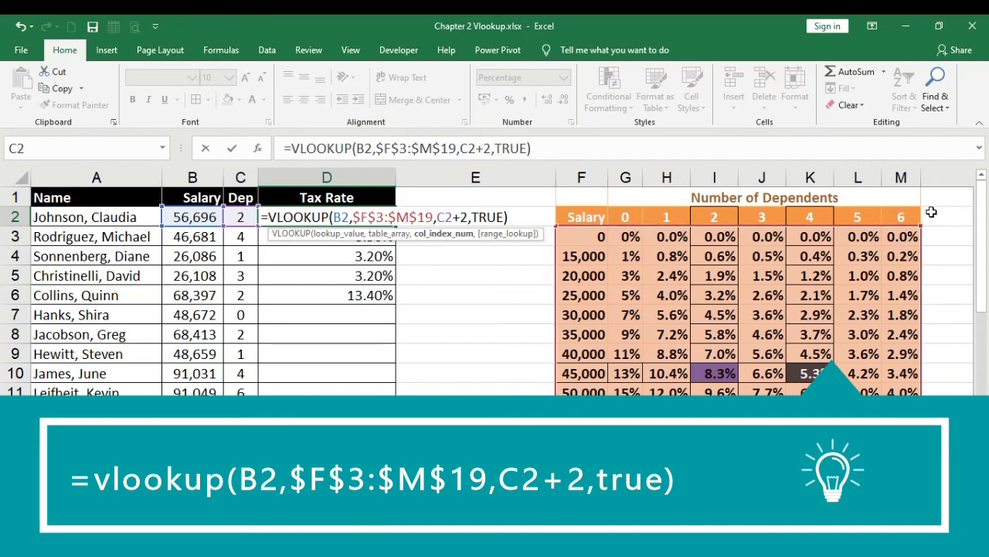
pyautogui.press('Return')
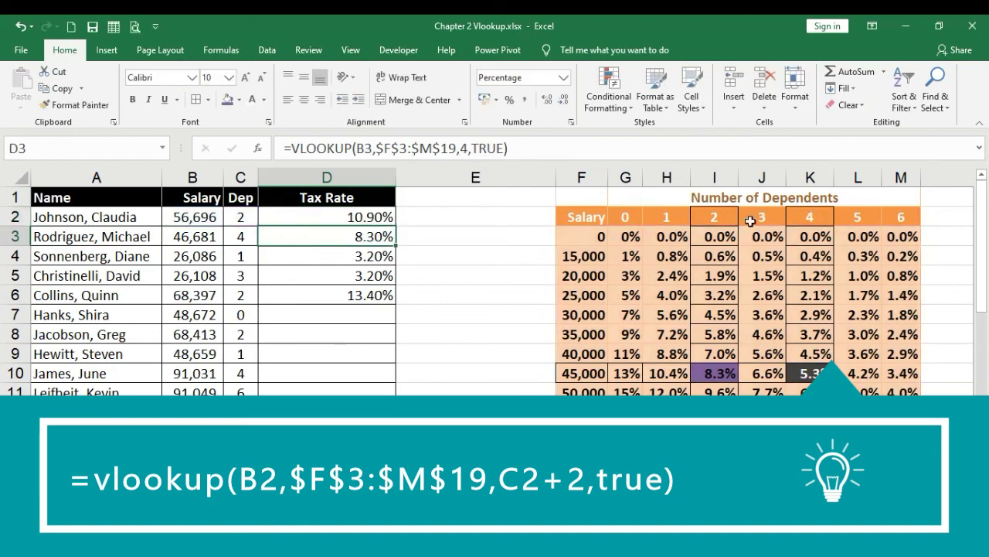
# Step: Fill the updated D2 formula down the whole Tax Rate column
pyautogui.click(388, 219)
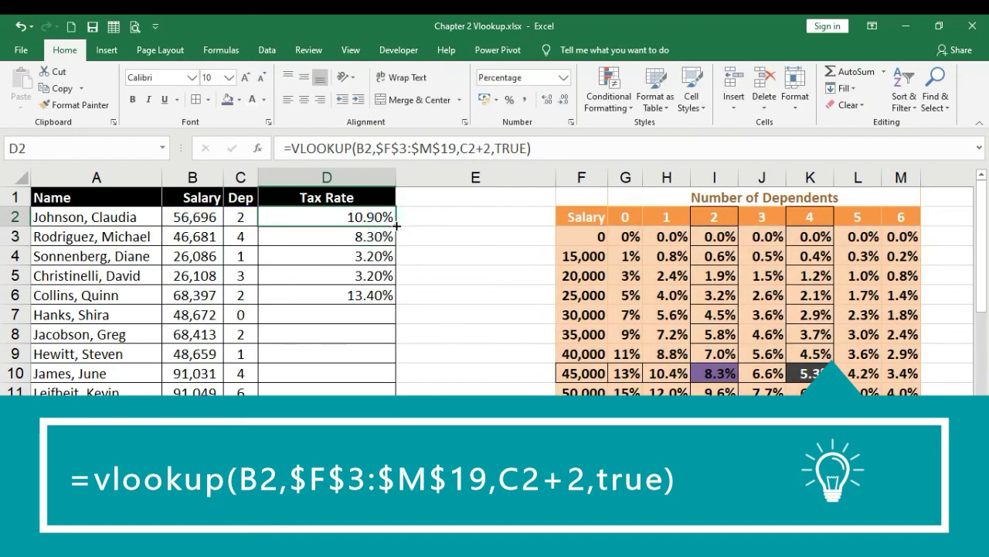
pyautogui.doubleClick(395, 227)
pyautogui.doubleClick(395, 303)
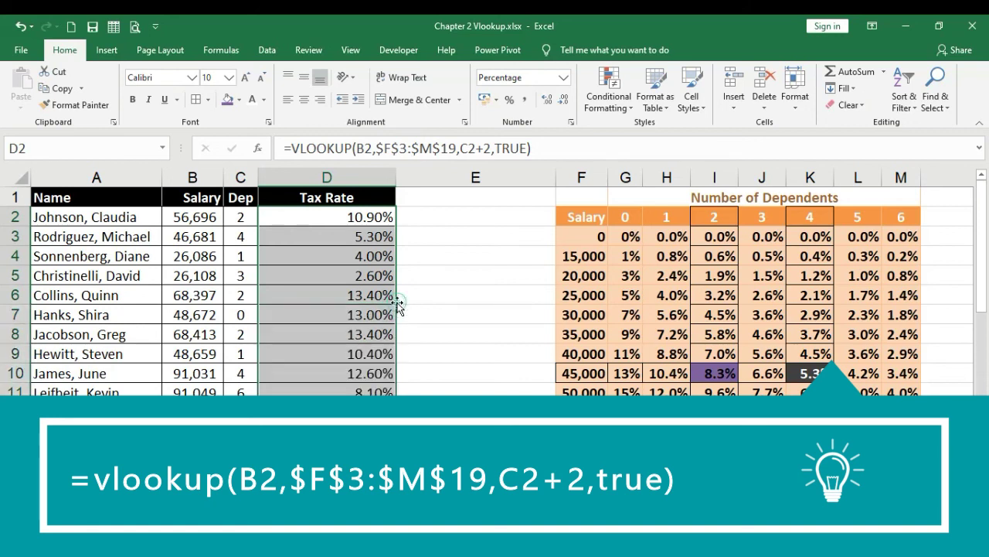